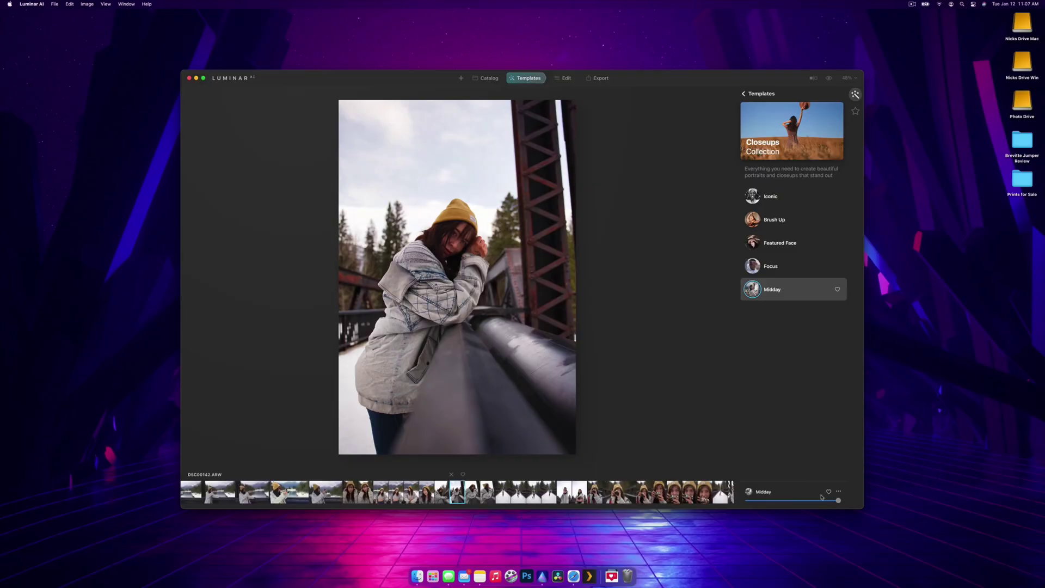
{"action": "mouse_move", "coordinate": [839, 505]}
{"action": "left_mouse_down"}
{"action": "mouse_move", "coordinate": [734, 506]}
{"action": "mouse_move", "coordinate": [833, 513]}
{"action": "left_mouse_up"}
{"action": "left_click", "coordinate": [839, 501]}
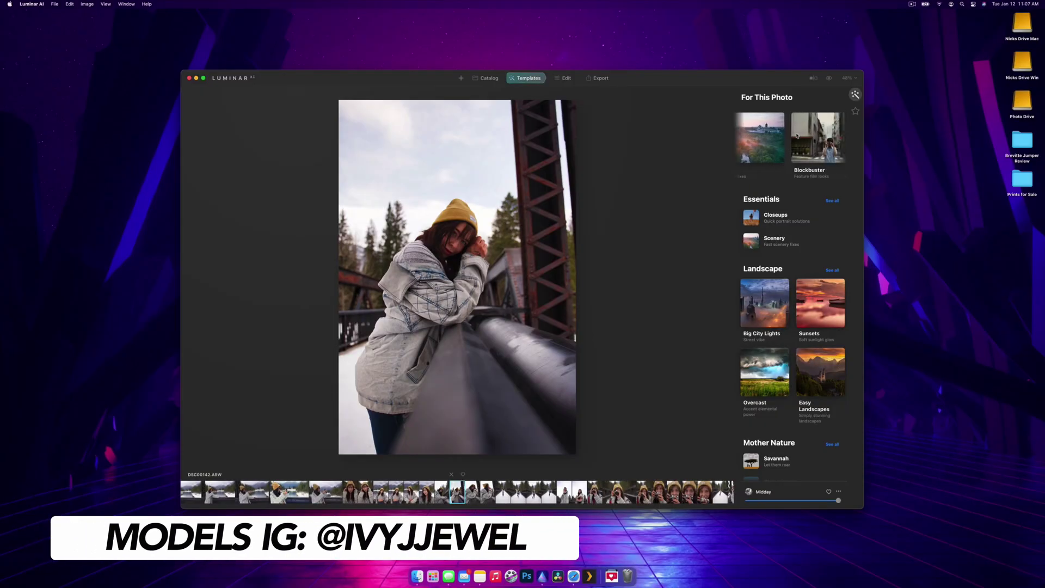
Compare templates from the Blockbuster collection on the photo and apply Cyberpunk at roughly three-quarters strength.
{"action": "left_click", "coordinate": [796, 136]}
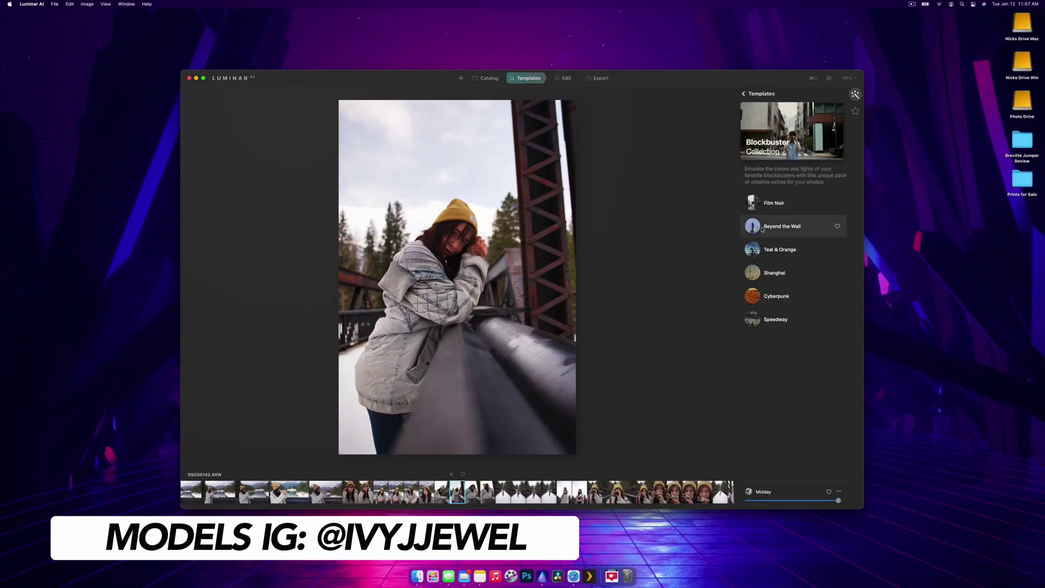
{"action": "left_click", "coordinate": [773, 202]}
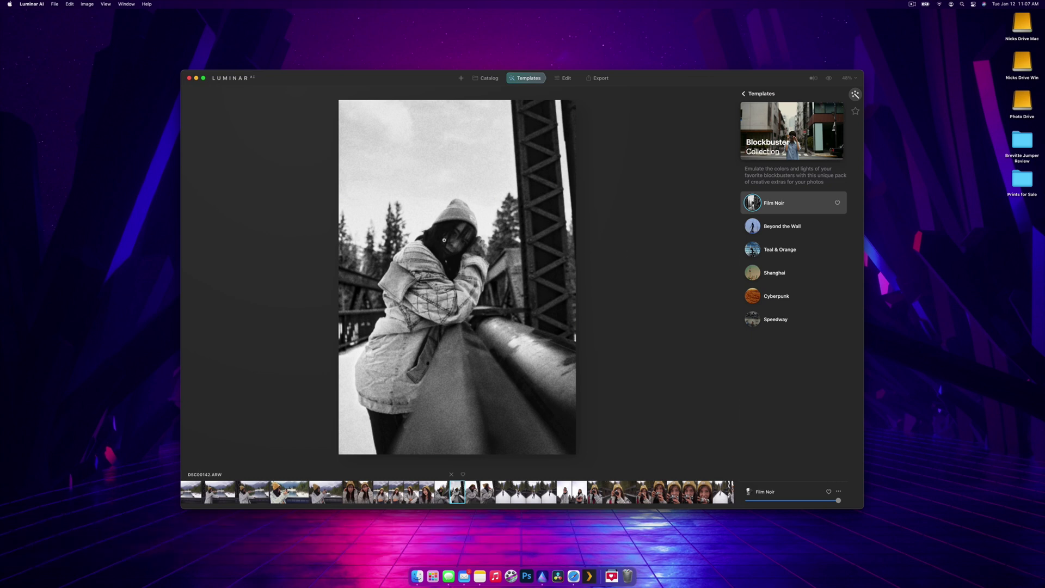
{"action": "left_click", "coordinate": [783, 226]}
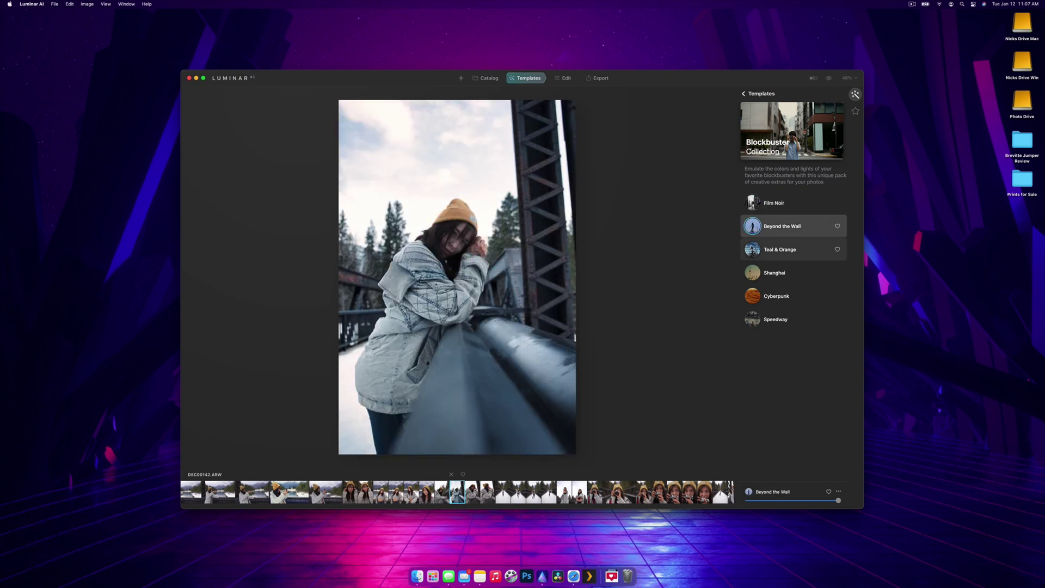
{"action": "left_click", "coordinate": [753, 250]}
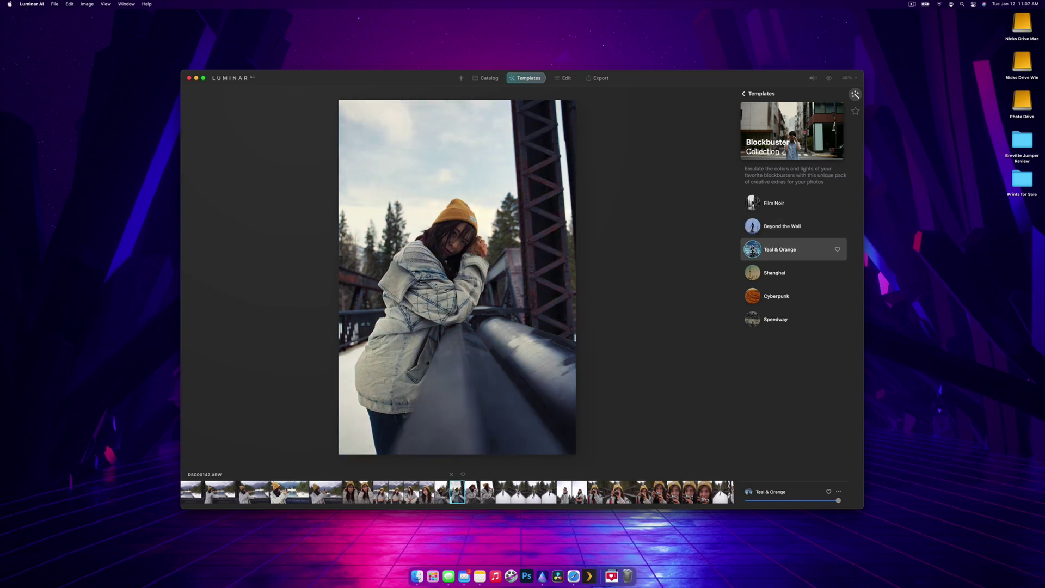
{"action": "left_click", "coordinate": [774, 272]}
{"action": "left_click", "coordinate": [776, 296]}
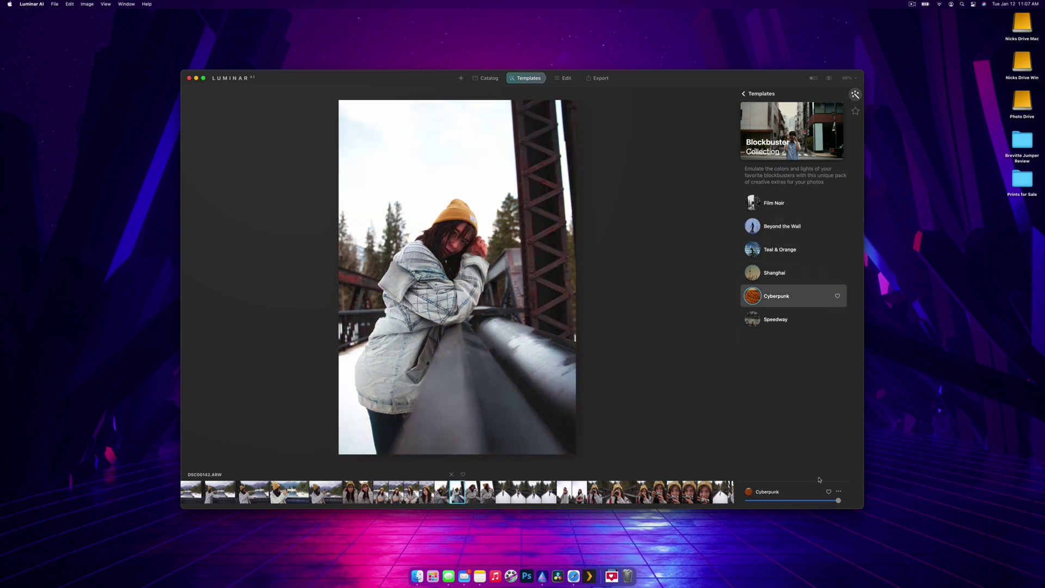
{"action": "left_click_drag", "start_coordinate": [817, 503], "coordinate": [757, 506]}
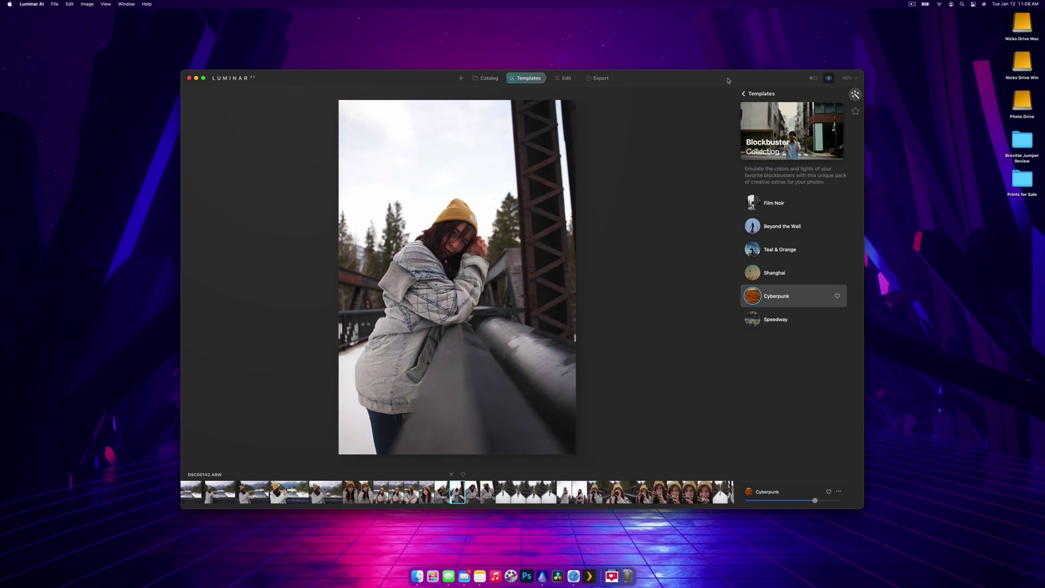
Compare the photo before and after the Cyberpunk template using the split view.
{"action": "left_click", "coordinate": [813, 78]}
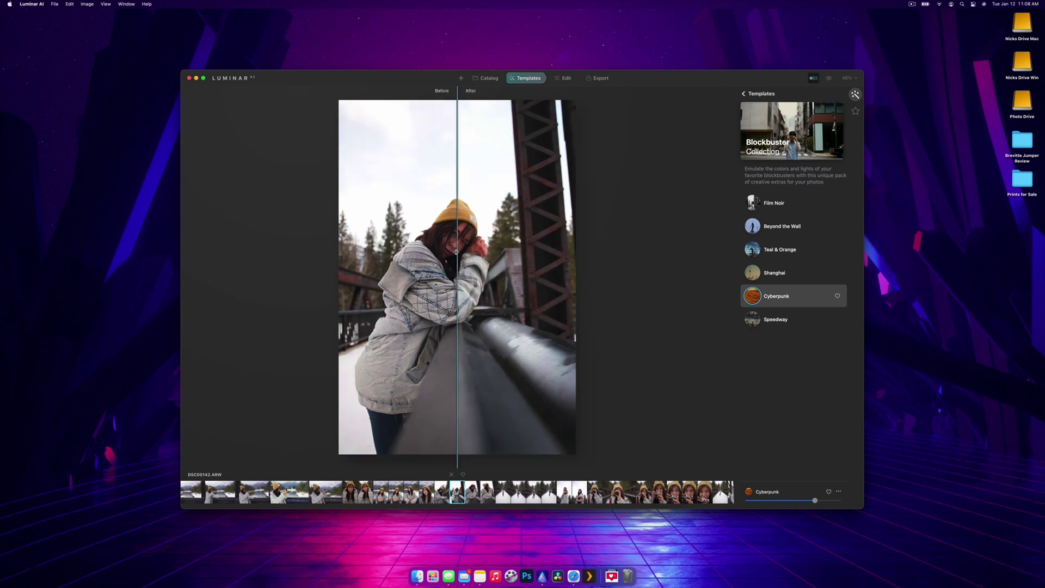
{"action": "left_click_drag", "start_coordinate": [456, 253], "coordinate": [350, 253]}
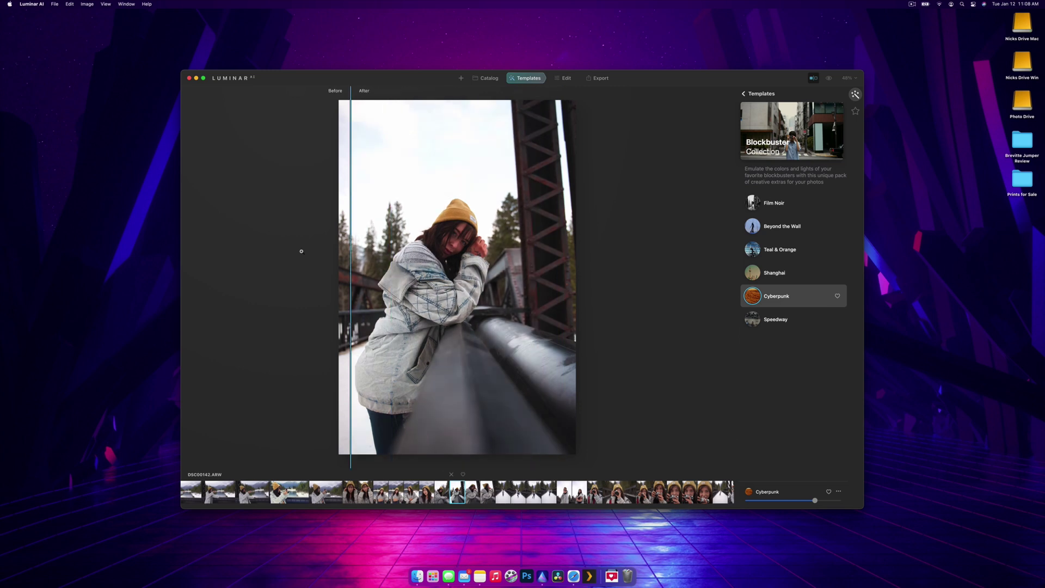
{"action": "left_click", "coordinate": [811, 80]}
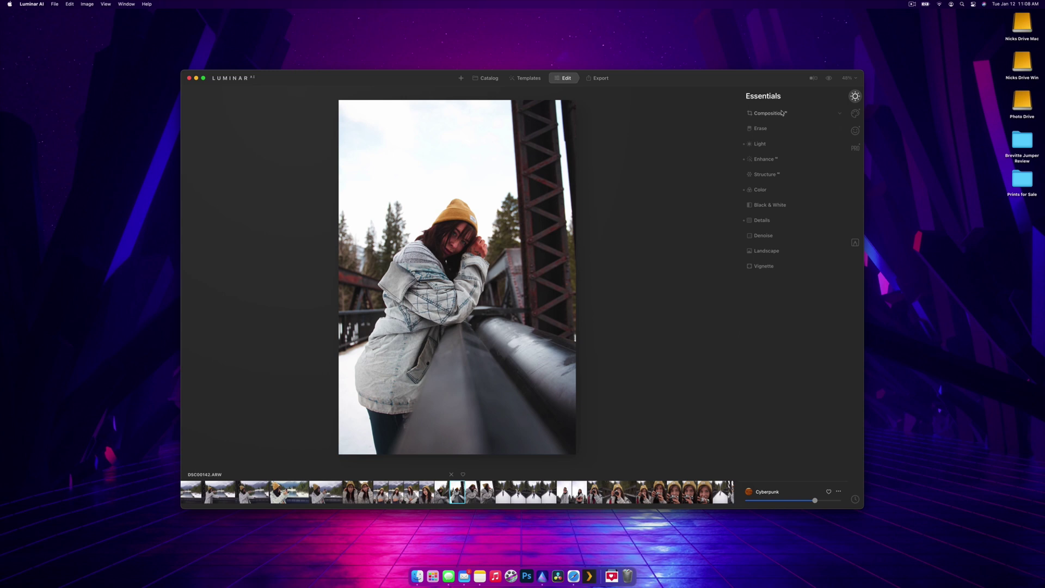
Crop the photo automatically around the woman with Composition AI, keeping the original ratio.
{"action": "left_click", "coordinate": [782, 113]}
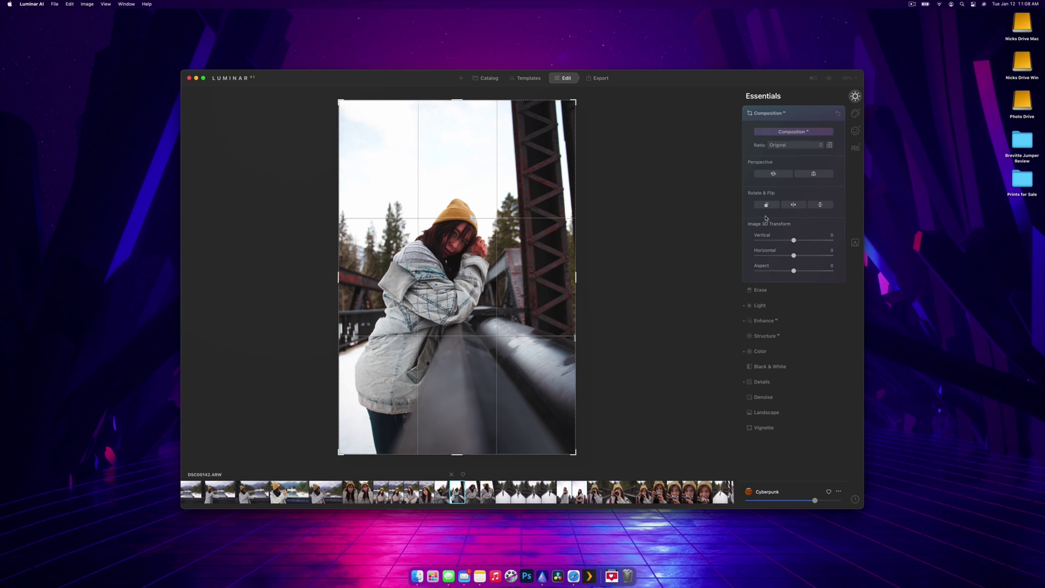
{"action": "left_click", "coordinate": [809, 134]}
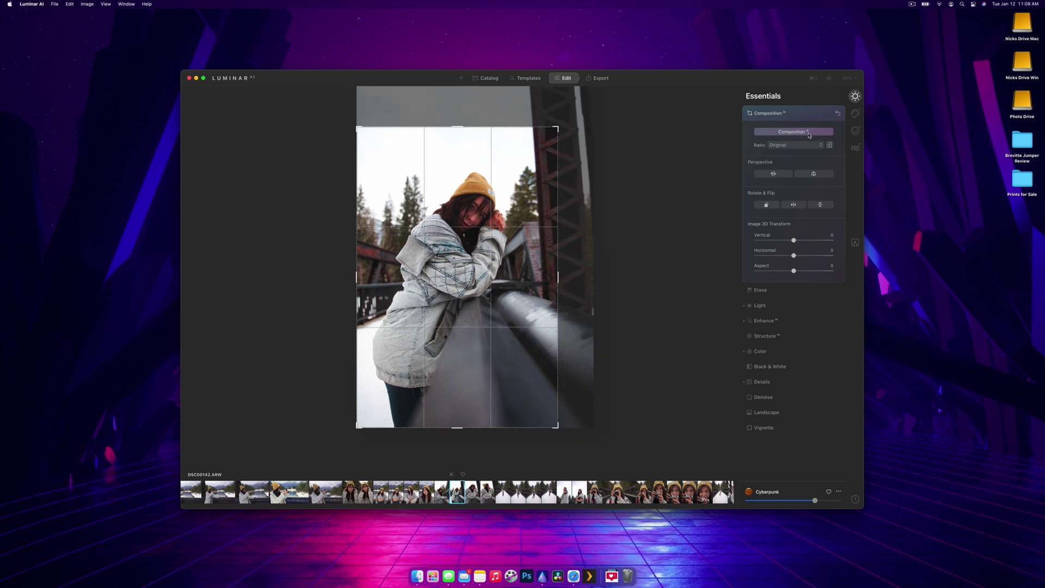
{"action": "key", "text": "Return"}
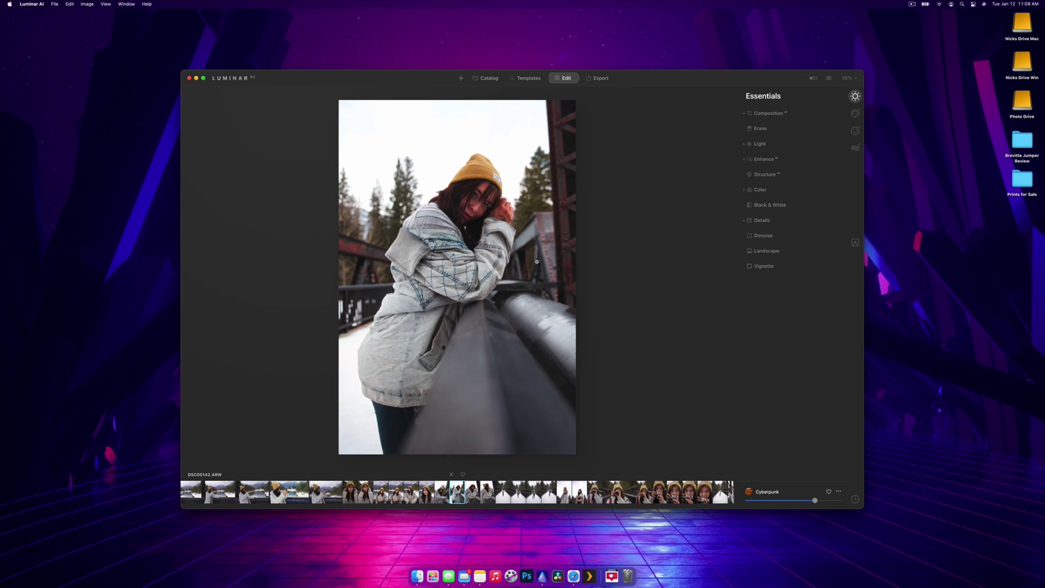
{"action": "left_click", "coordinate": [790, 129]}
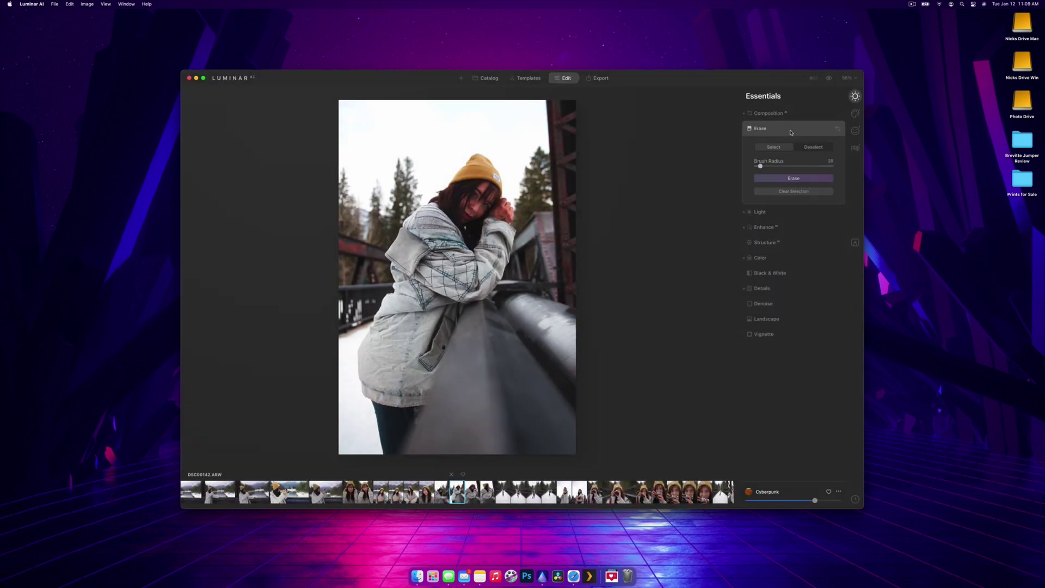
{"action": "left_click", "coordinate": [791, 130]}
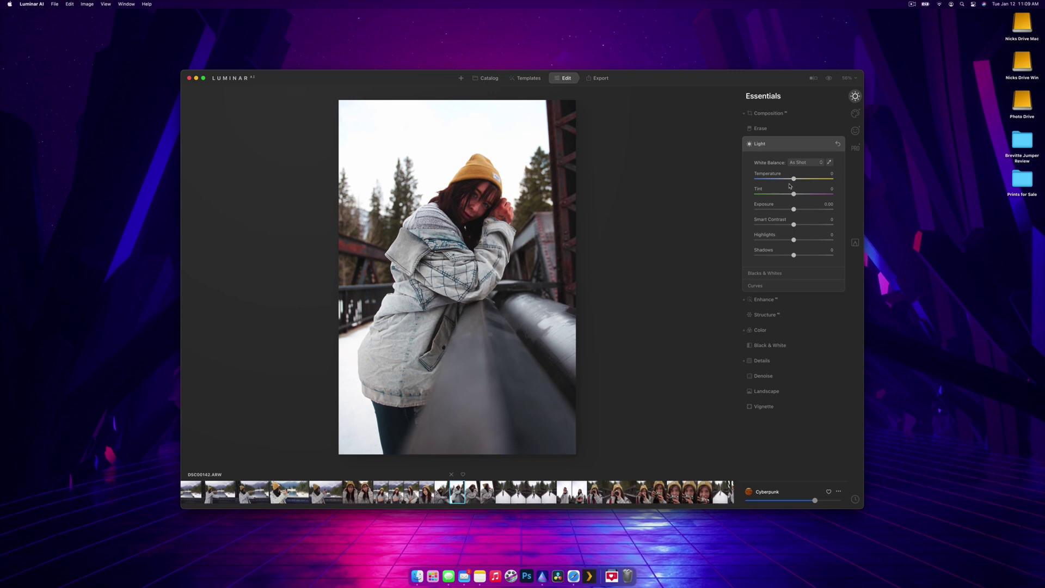
Try out temperature and exposure changes in the Light tool and reset them to 0.
{"action": "mouse_move", "coordinate": [793, 179]}
{"action": "left_mouse_down"}
{"action": "mouse_move", "coordinate": [781, 185]}
{"action": "mouse_move", "coordinate": [805, 189]}
{"action": "left_mouse_up"}
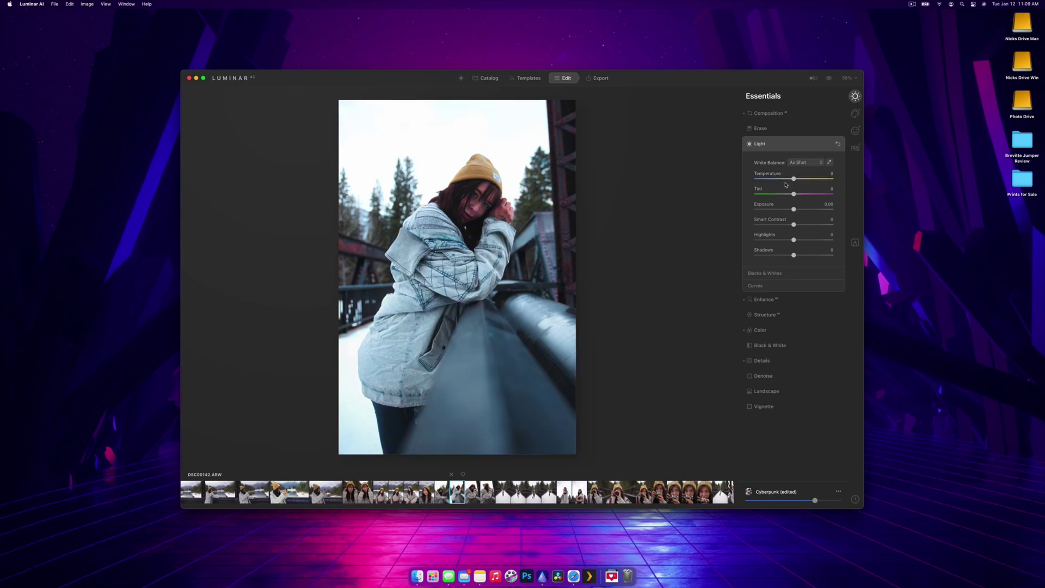
{"action": "left_click", "coordinate": [819, 212]}
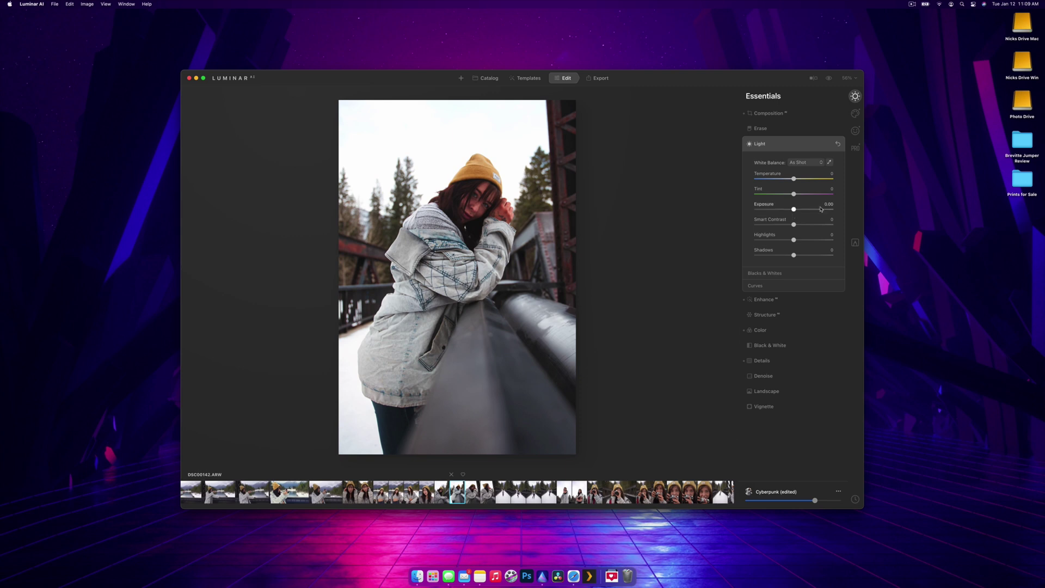
{"action": "double_click", "coordinate": [763, 206]}
{"action": "left_click", "coordinate": [793, 148]}
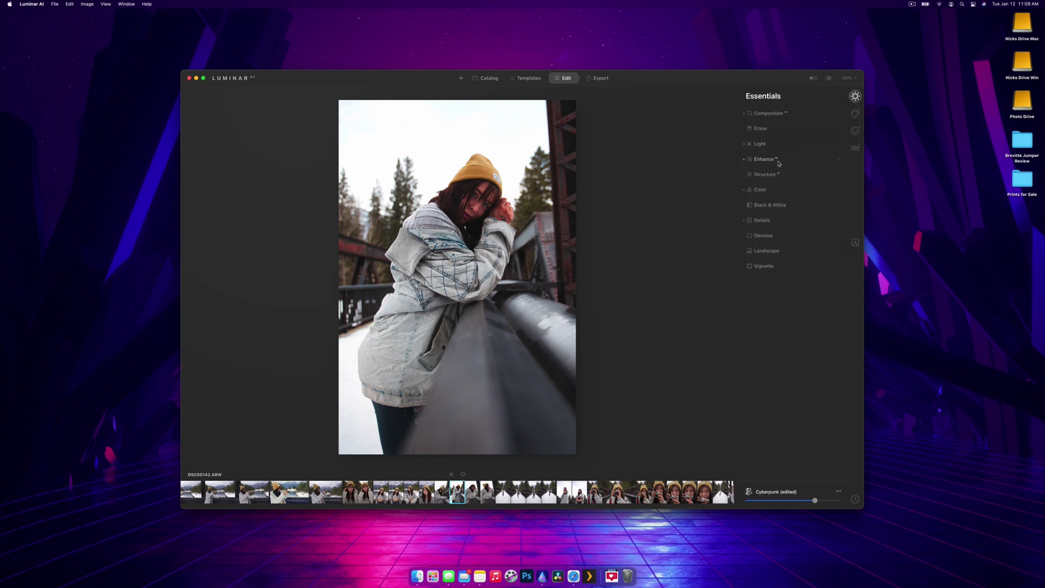
Set the Structure AI amount to about 97 and compare the photo with the effect off and on.
{"action": "left_click", "coordinate": [779, 174]}
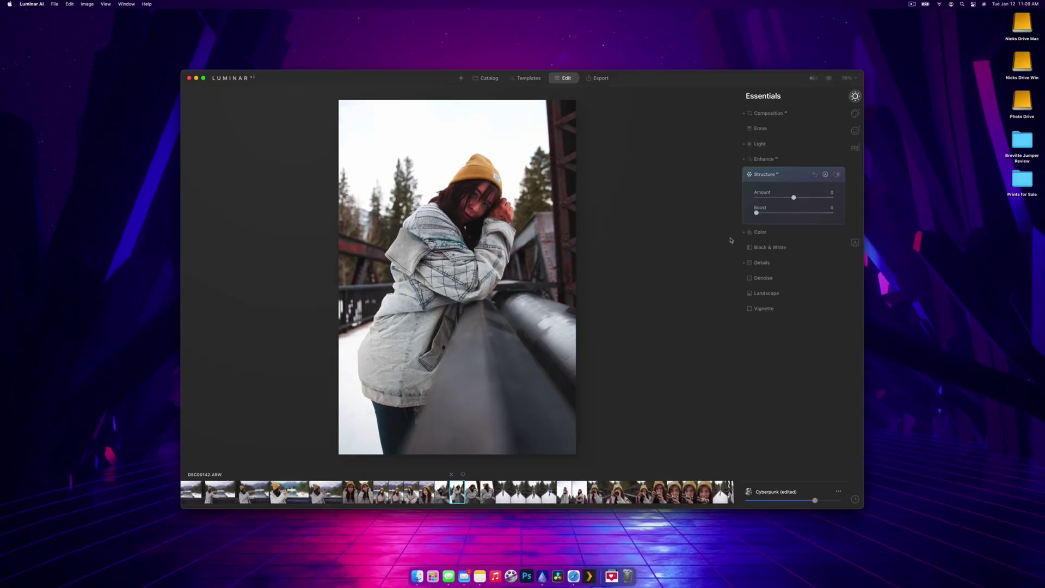
{"action": "left_click_drag", "start_coordinate": [793, 197], "coordinate": [830, 197]}
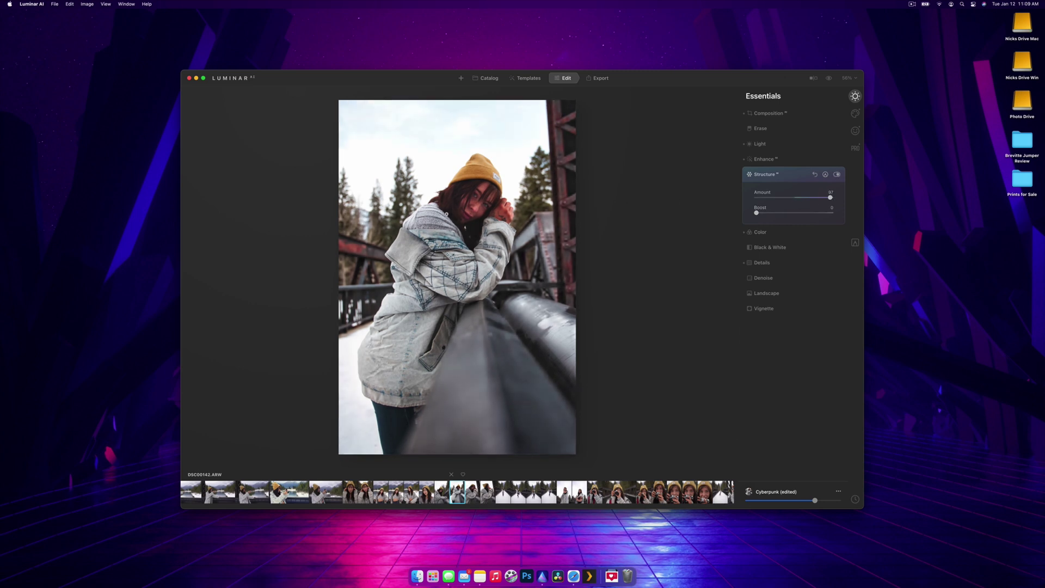
{"action": "left_click", "coordinate": [837, 175]}
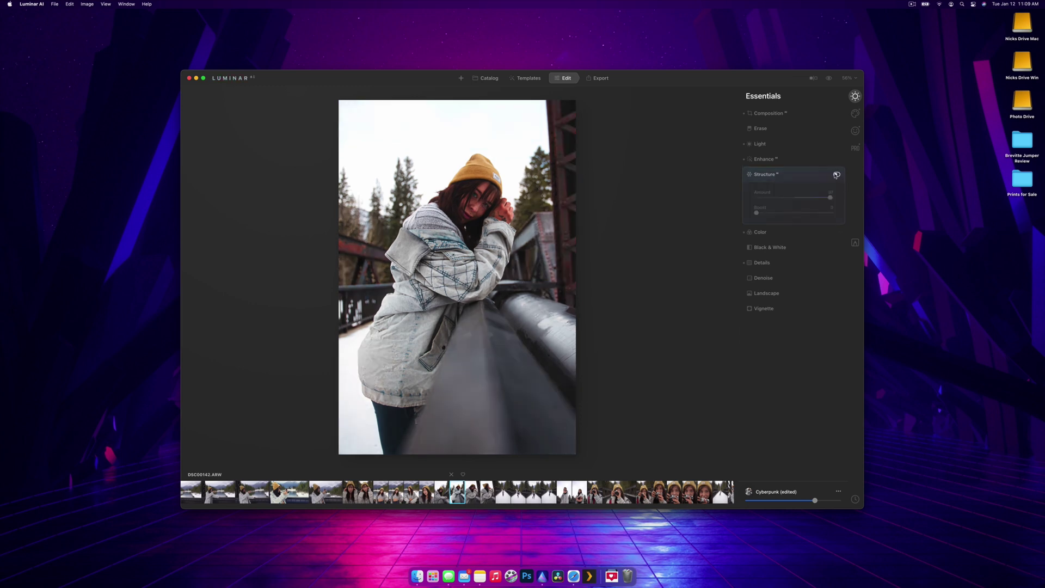
{"action": "left_click", "coordinate": [837, 174]}
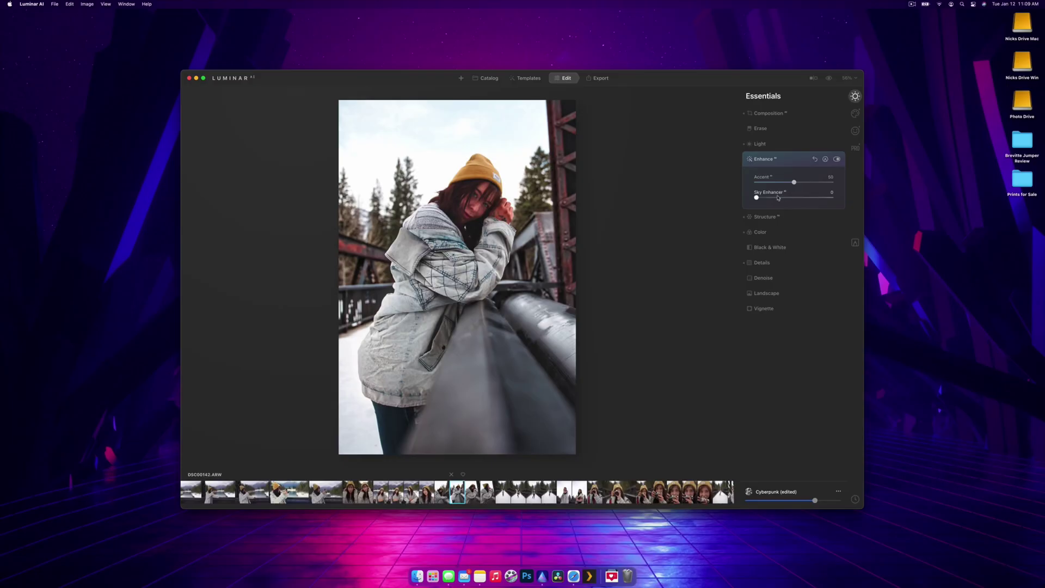
Set Sky Enhancer to 100 and Accent to about 92 in Enhance AI.
{"action": "left_click_drag", "start_coordinate": [761, 201], "coordinate": [832, 198]}
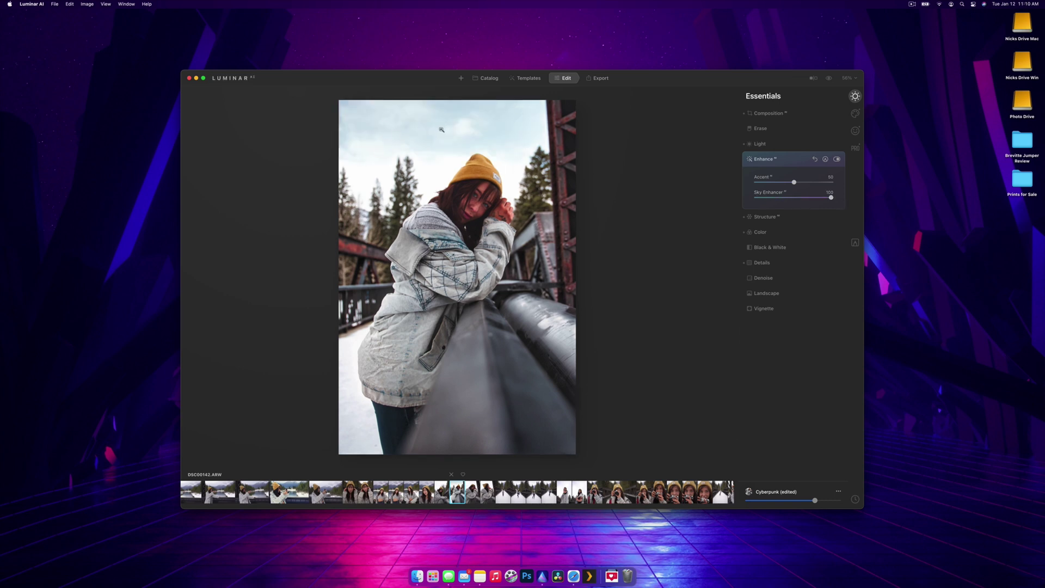
{"action": "left_click_drag", "start_coordinate": [795, 182], "coordinate": [826, 182]}
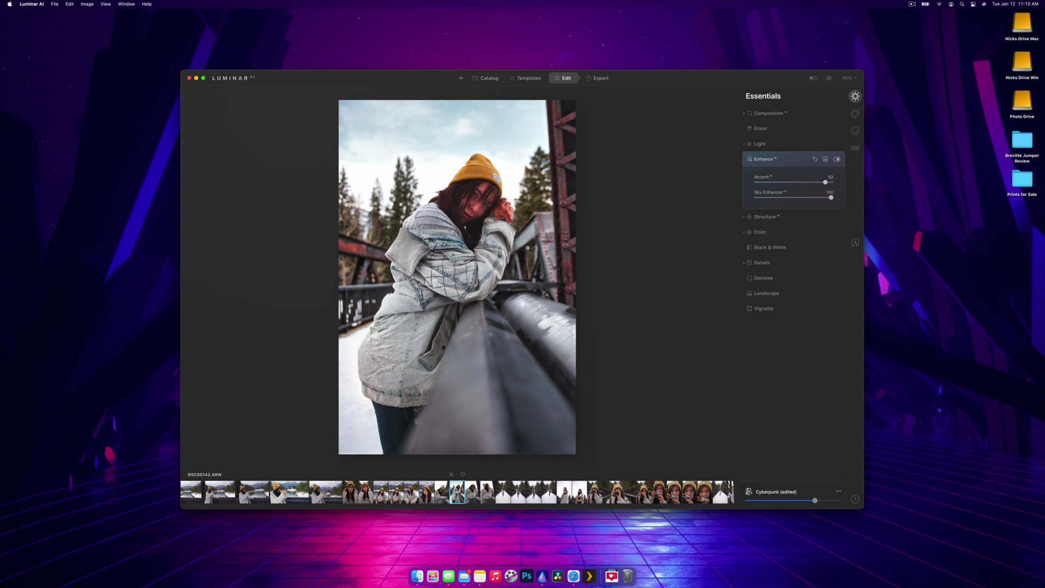
{"action": "left_click", "coordinate": [800, 164]}
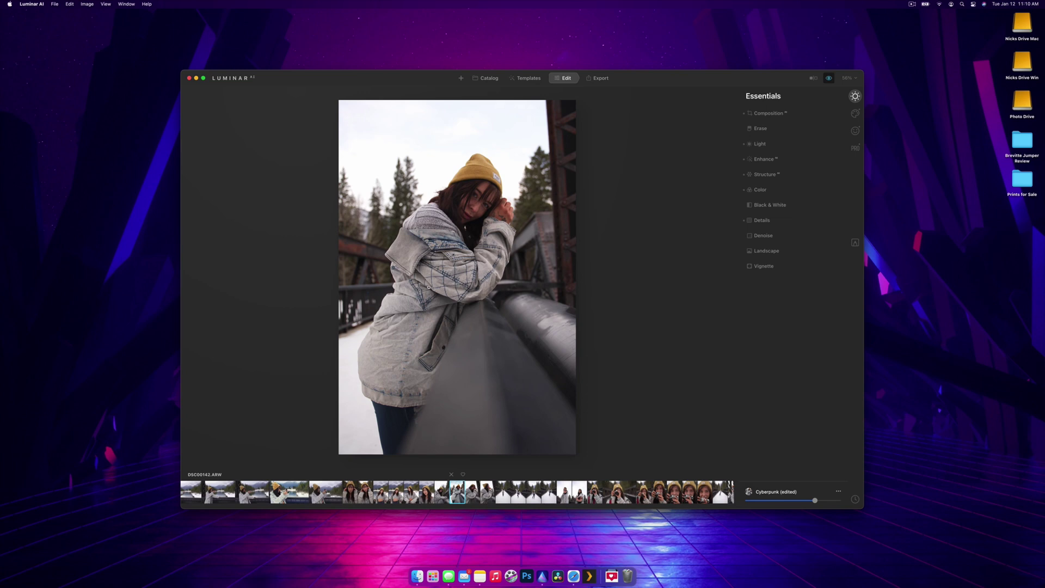
Compare the edited photo with the original and inspect the woman's face and hand at 100% zoom.
{"action": "key", "text": "backslash"}
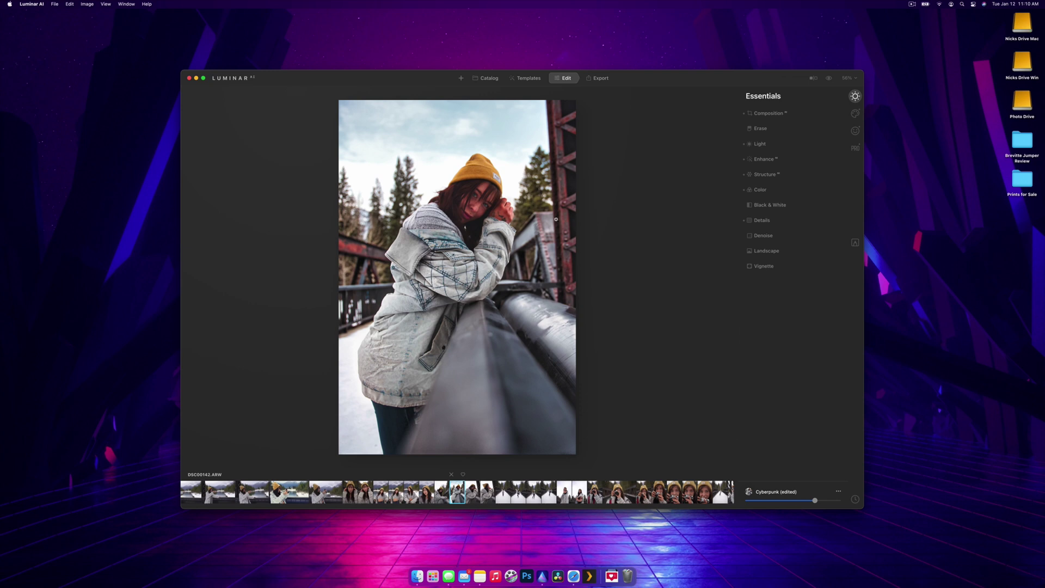
{"action": "double_click", "coordinate": [504, 212]}
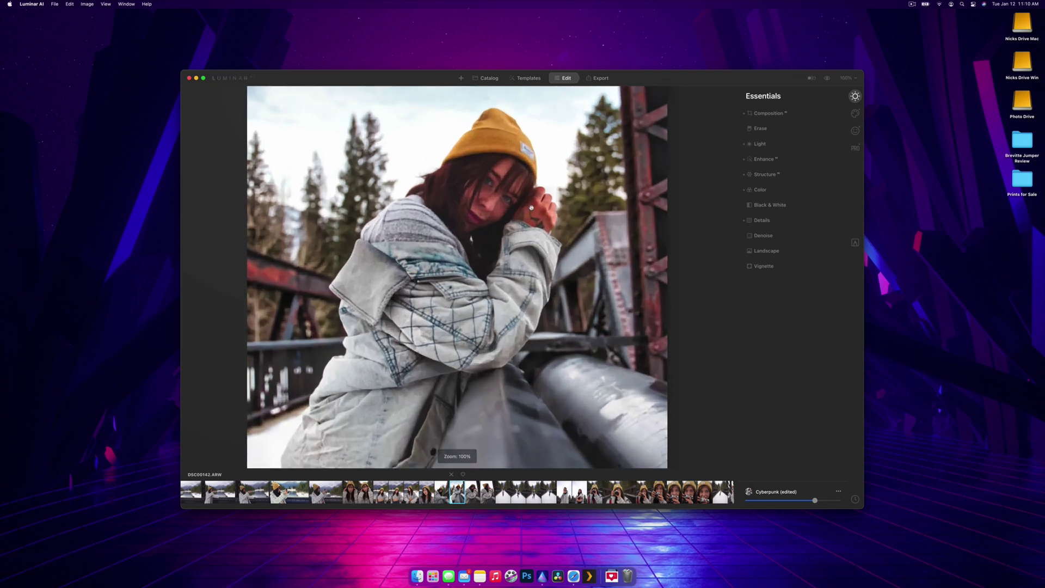
{"action": "double_click", "coordinate": [531, 208]}
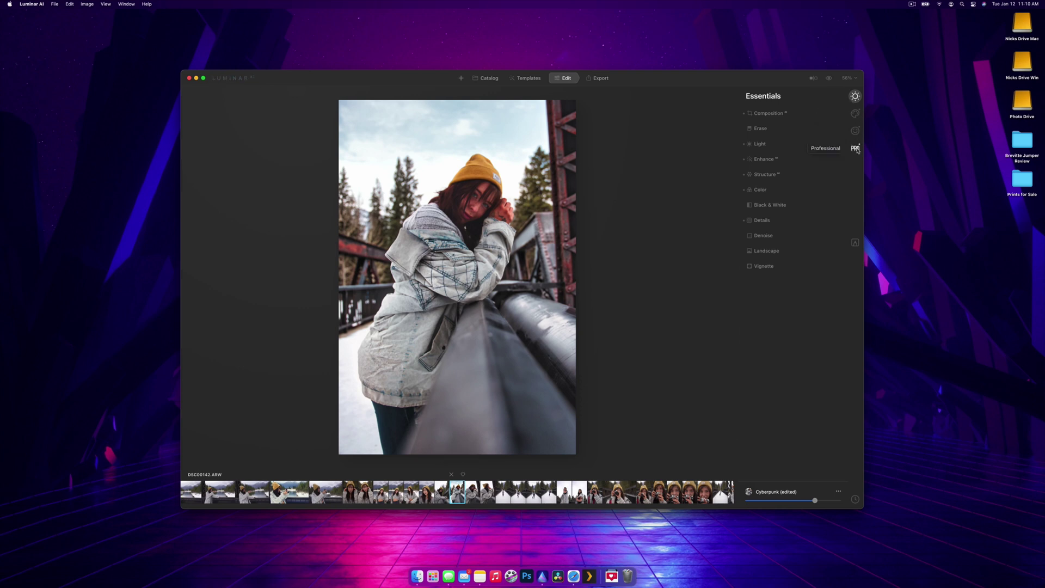
Try replacing the photo's sky with Blue Sky 4 using Sky AI.
{"action": "left_click", "coordinate": [856, 113]}
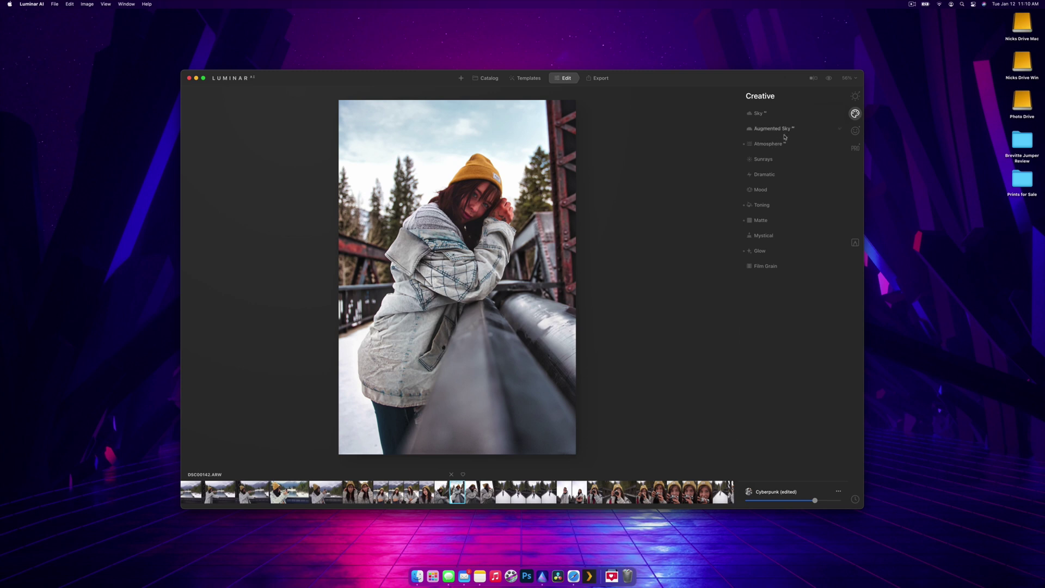
{"action": "left_click", "coordinate": [787, 115]}
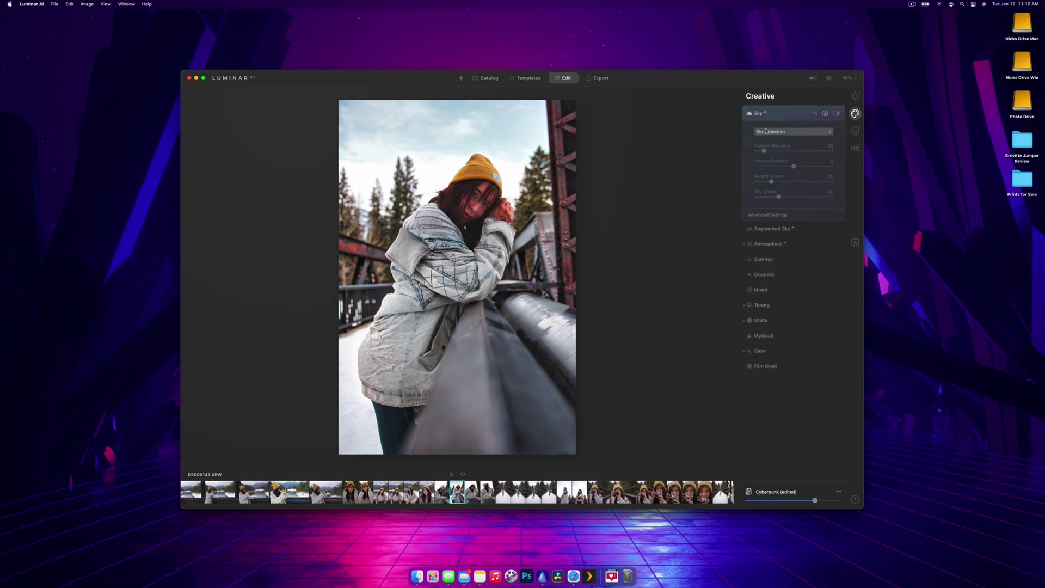
{"action": "left_click", "coordinate": [767, 131]}
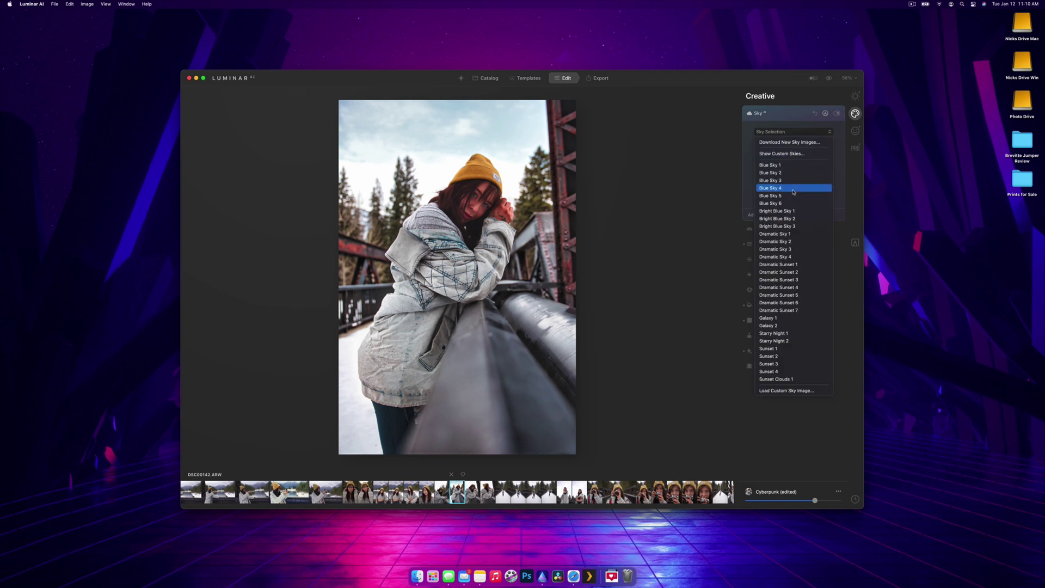
{"action": "left_click", "coordinate": [793, 188]}
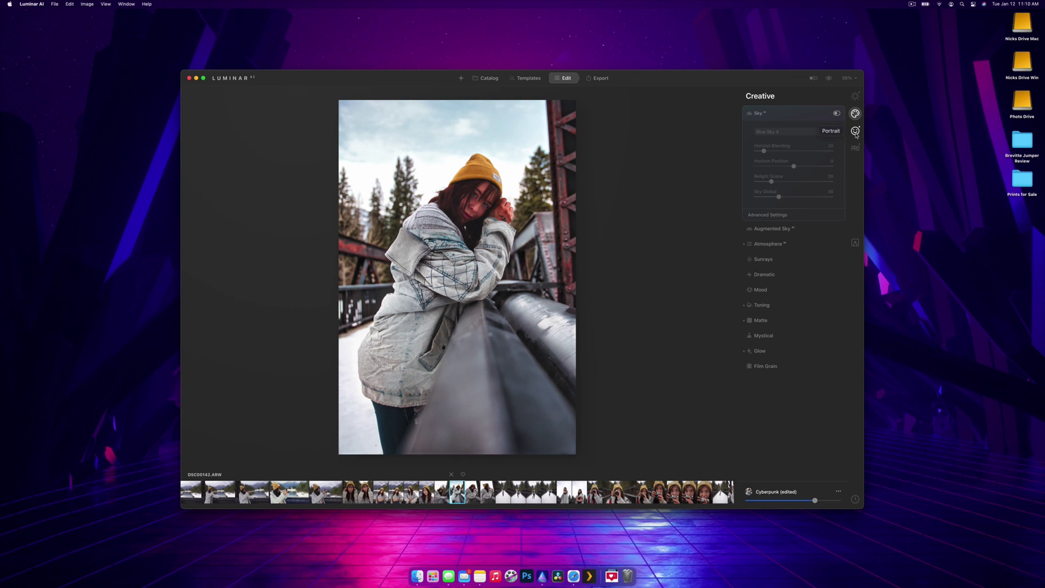
Brighten the woman's face with Face AI by setting Face Light to about 50.
{"action": "left_click", "coordinate": [855, 132]}
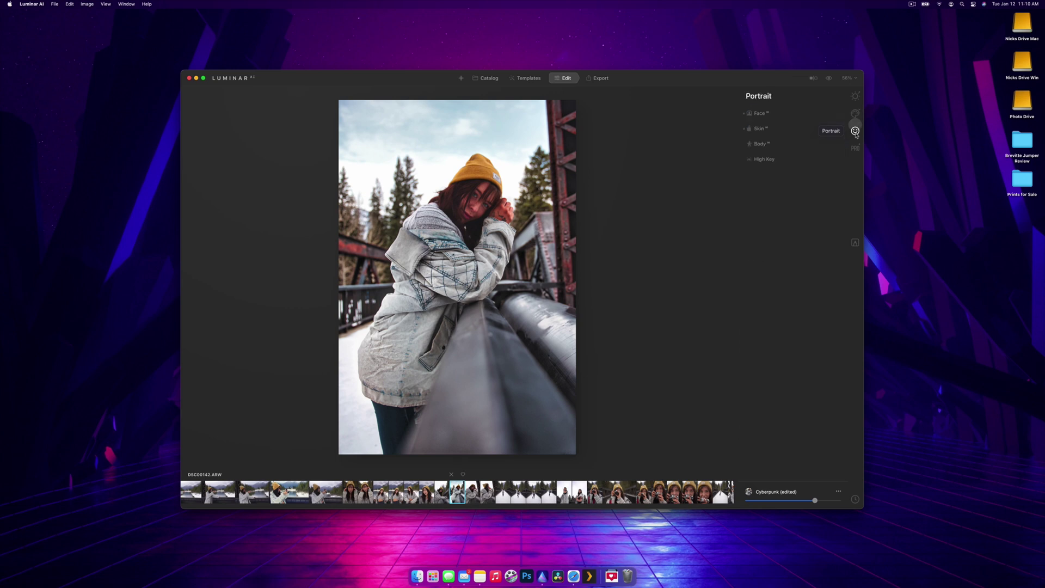
{"action": "left_click", "coordinate": [772, 115]}
{"action": "left_click_drag", "start_coordinate": [772, 136], "coordinate": [851, 141]}
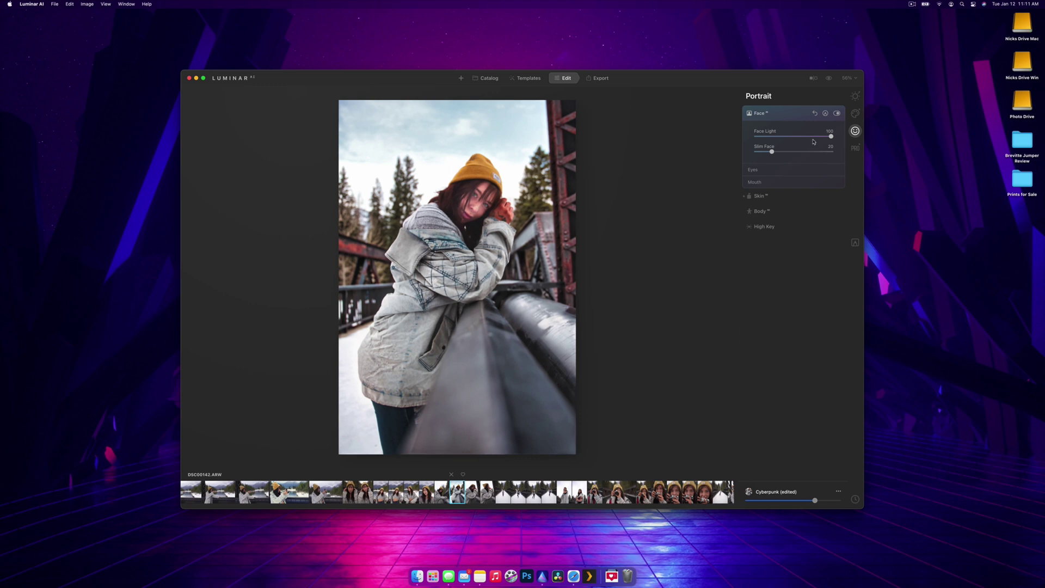
{"action": "left_click_drag", "start_coordinate": [831, 136], "coordinate": [795, 137]}
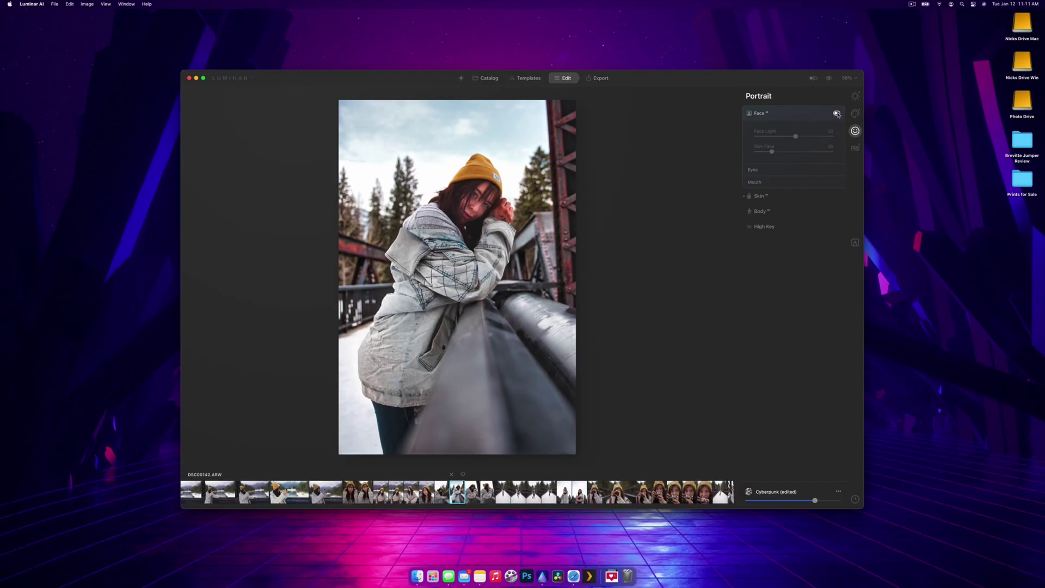
Turn Face AI back on and try the Cat iris colour on the woman's eyes.
{"action": "left_click", "coordinate": [837, 113]}
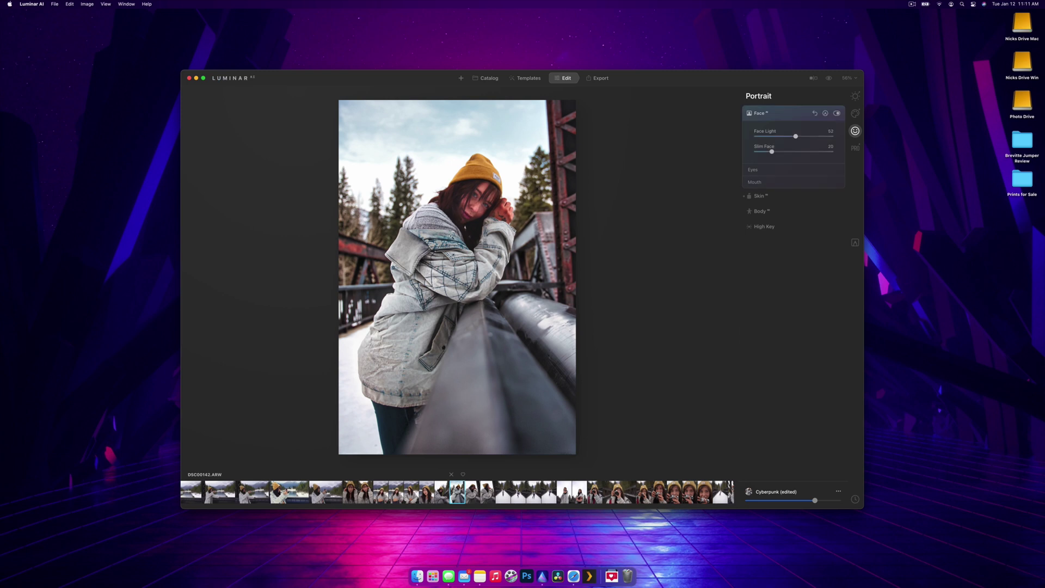
{"action": "left_click", "coordinate": [762, 171]}
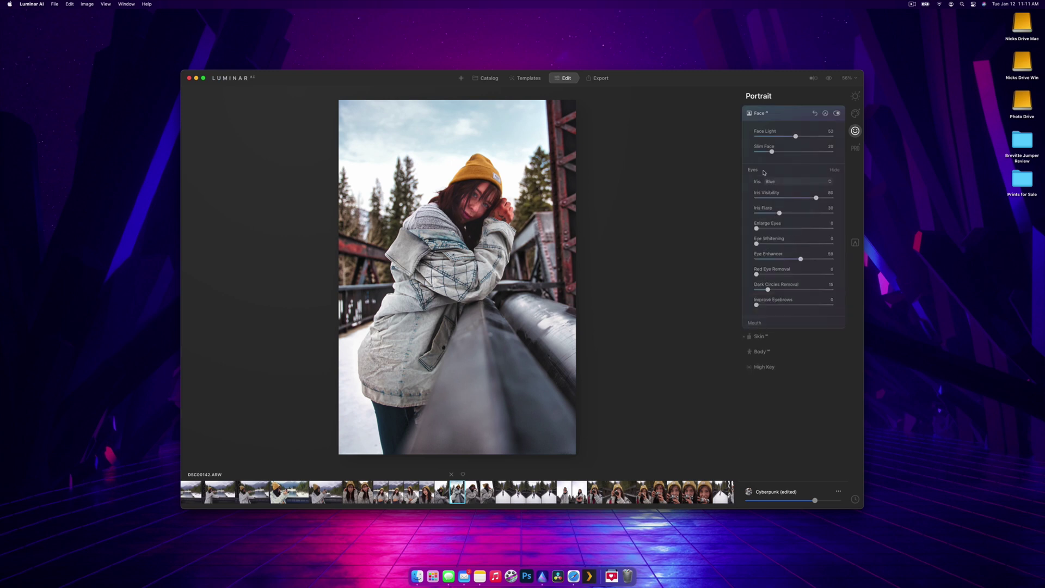
{"action": "left_click", "coordinate": [793, 183]}
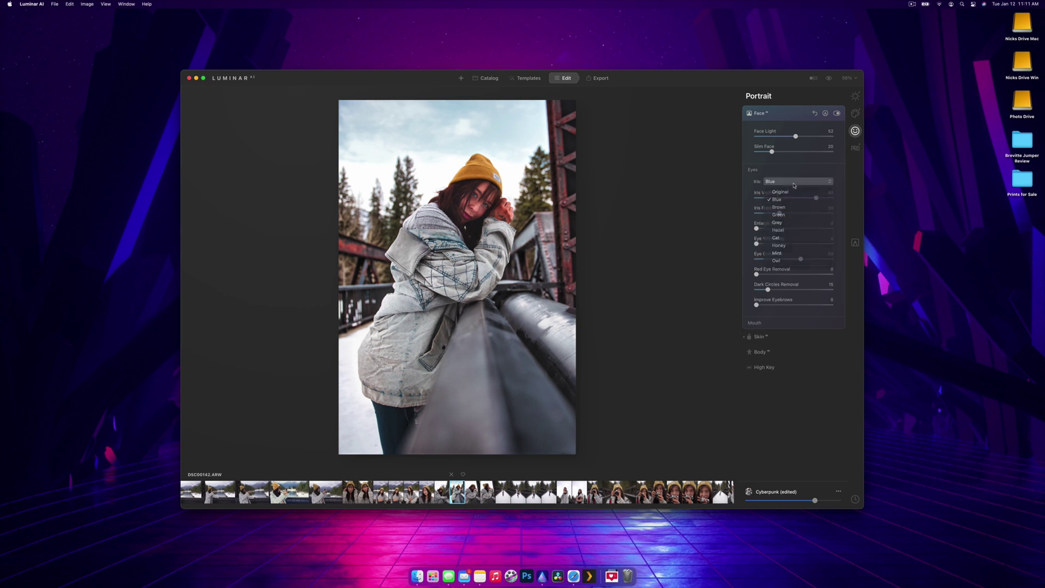
{"action": "left_click", "coordinate": [776, 199]}
{"action": "double_click", "coordinate": [483, 200]}
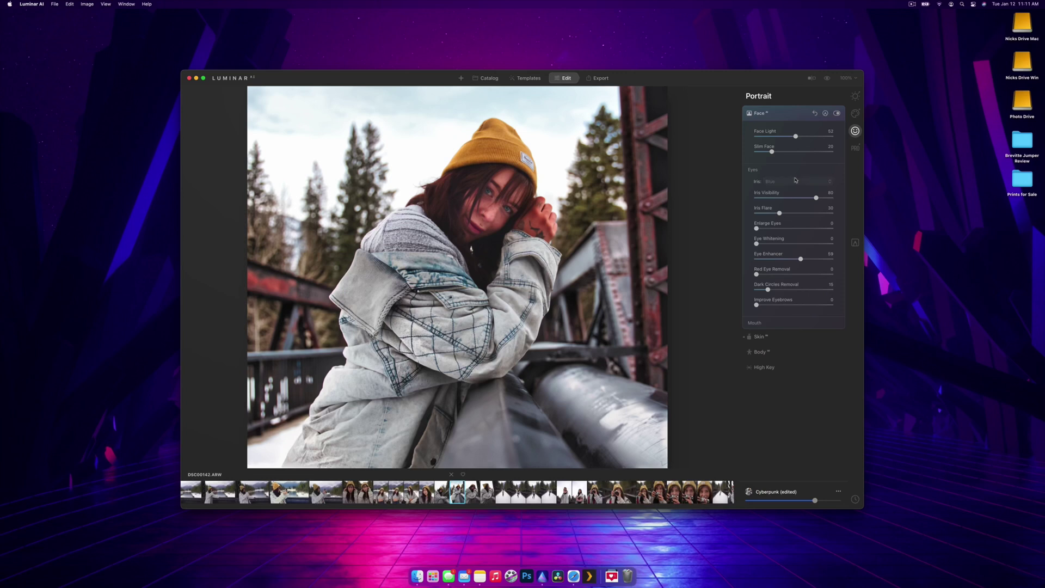
{"action": "left_click", "coordinate": [795, 181]}
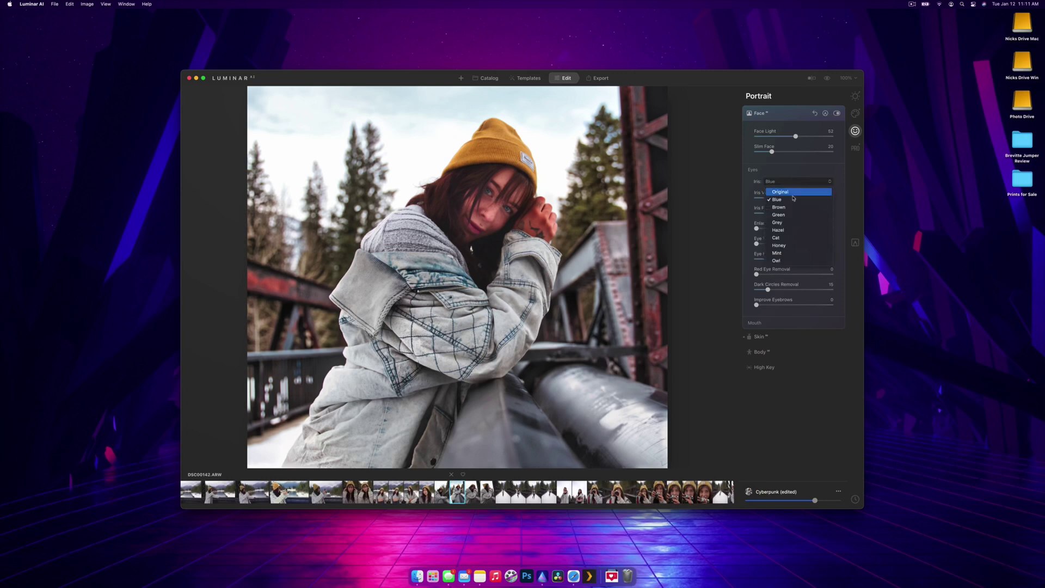
{"action": "left_click", "coordinate": [797, 238]}
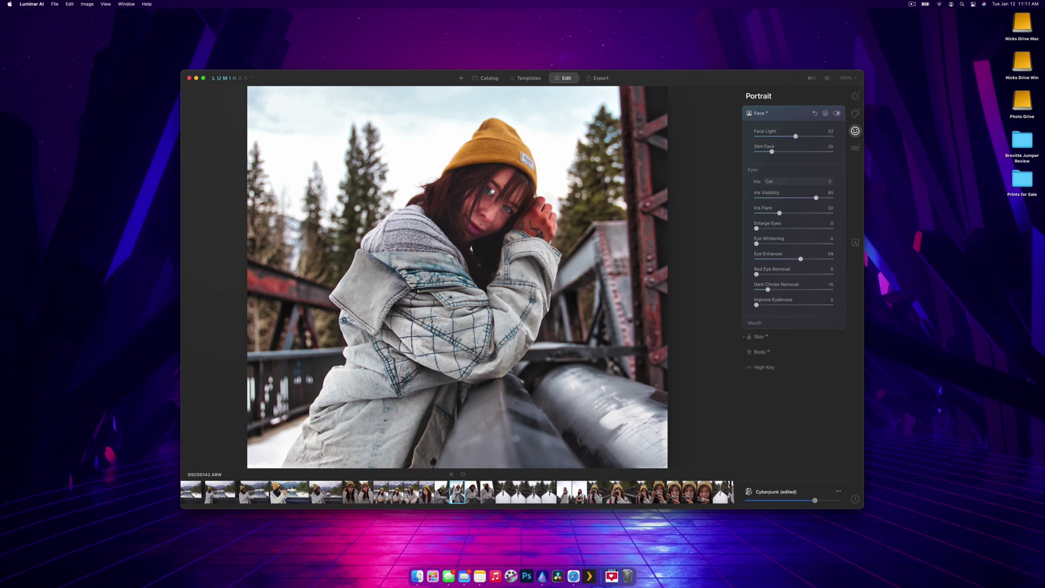
{"action": "scroll", "coordinate": [492, 191], "scroll_direction": "up", "scroll_amount": 5}
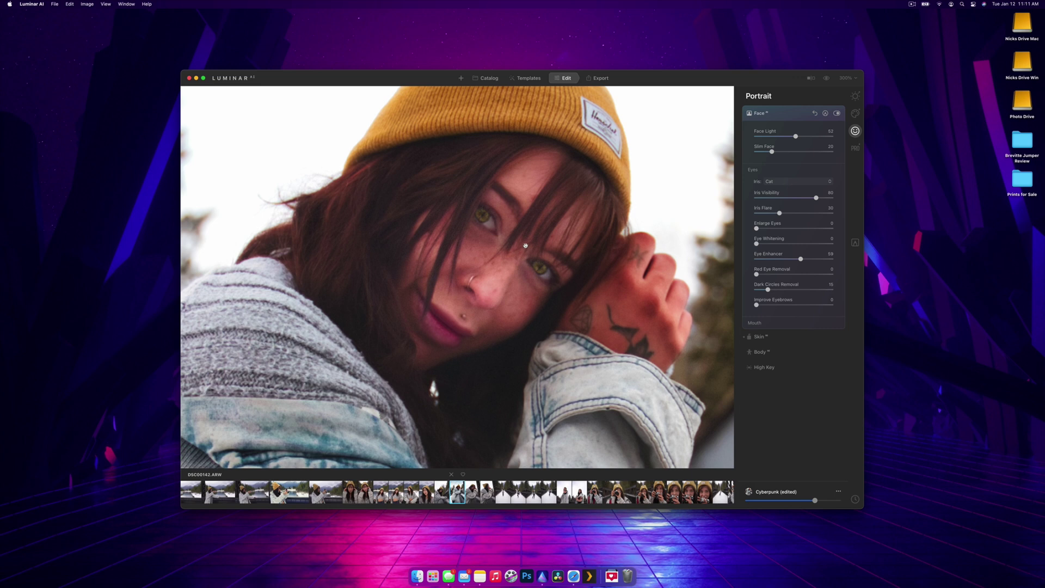
Set the iris colour to Original in the Face AI eye settings.
{"action": "left_click", "coordinate": [825, 184]}
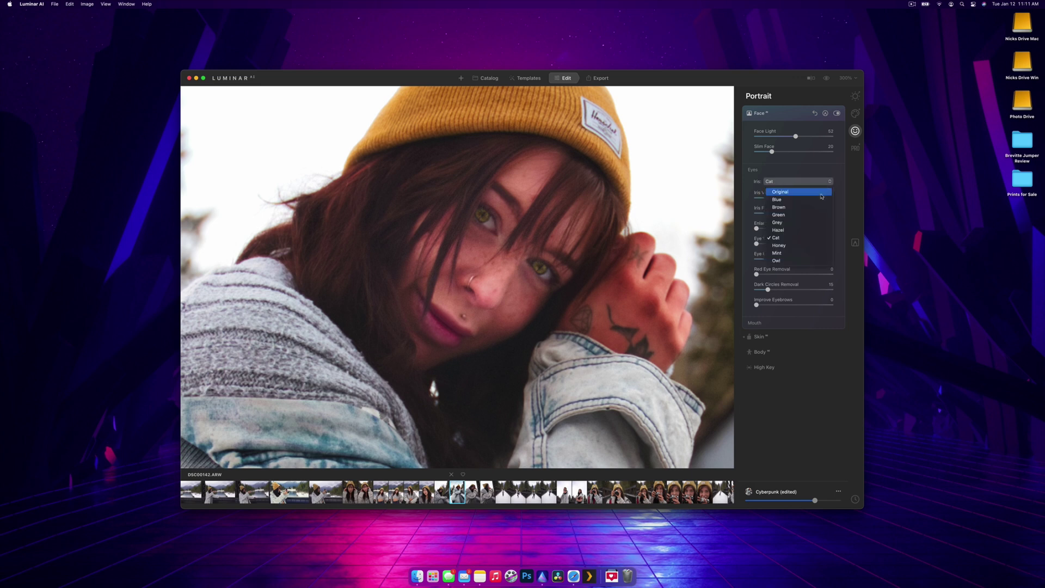
{"action": "left_click", "coordinate": [819, 192]}
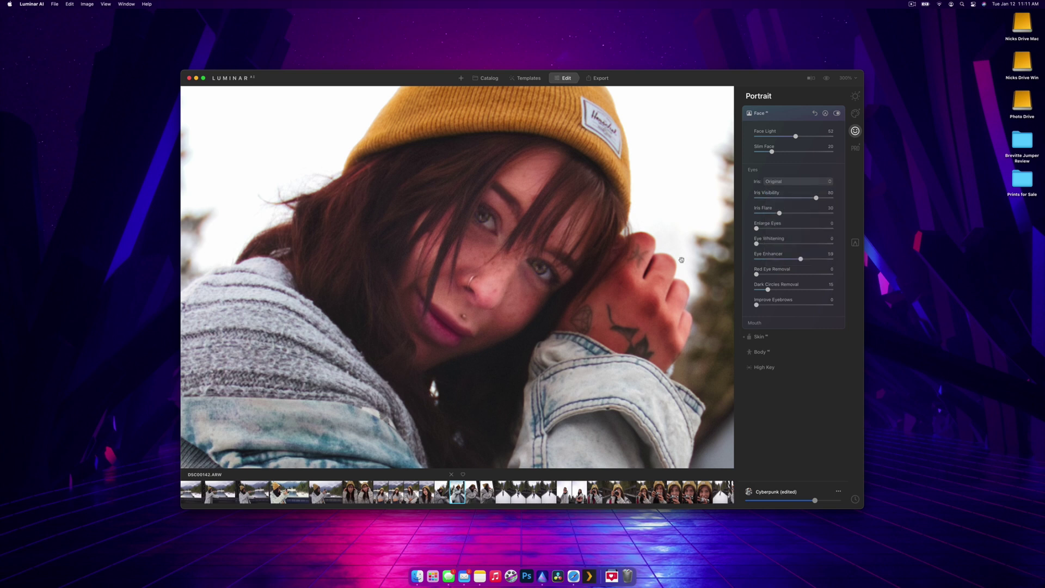
{"action": "key", "text": "super+0"}
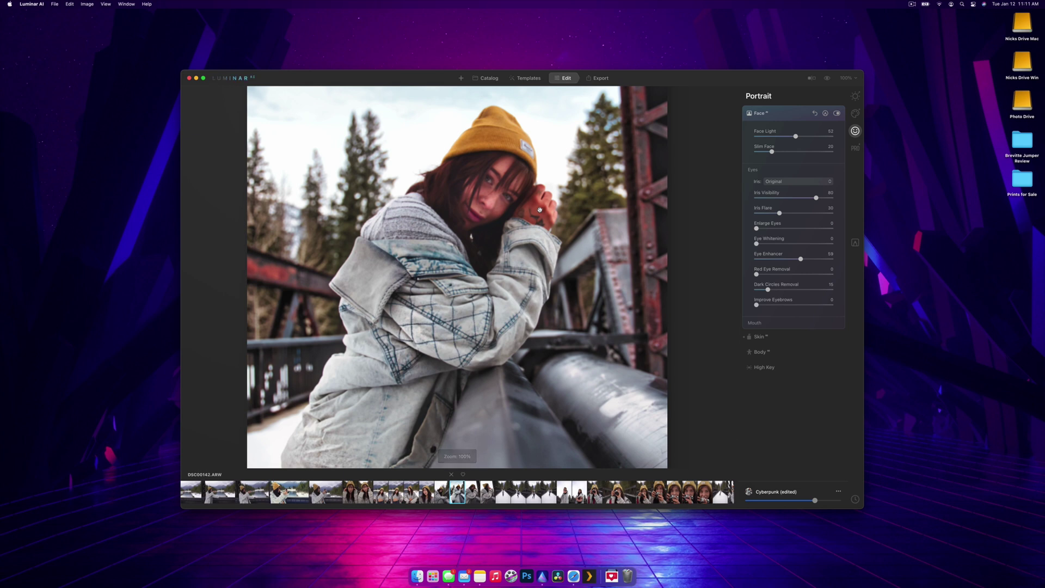
{"action": "key", "text": "super+minus"}
{"action": "key", "text": "super+0"}
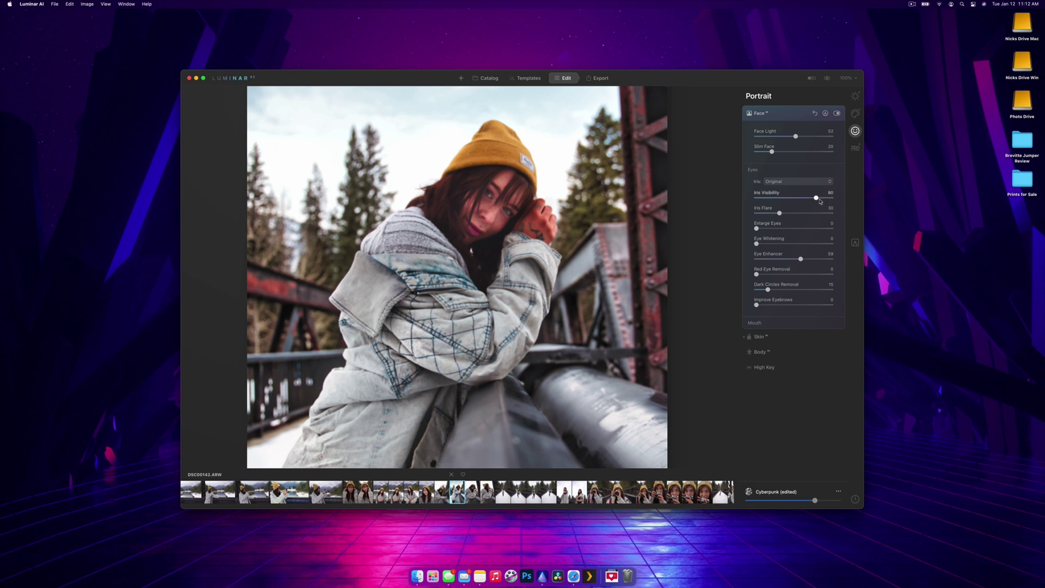
Enhance the woman's eyes with Iris Visibility and Dark Circles Removal at 100, Eye Whitening at about 88 and Iris Flare at about 81.
{"action": "left_click_drag", "start_coordinate": [817, 198], "coordinate": [832, 198]}
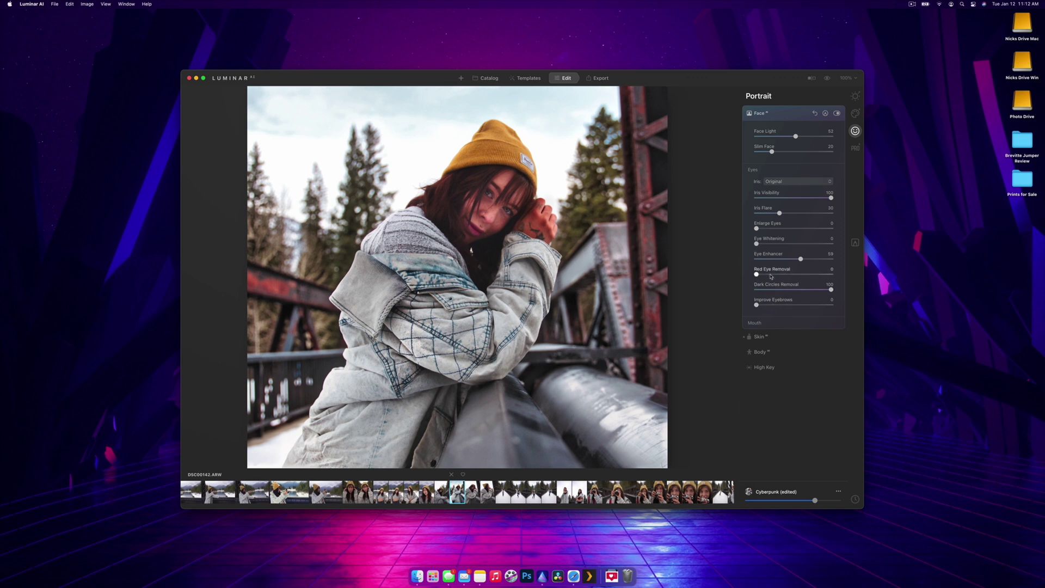
{"action": "left_click_drag", "start_coordinate": [756, 243], "coordinate": [822, 243]}
{"action": "left_click_drag", "start_coordinate": [762, 232], "coordinate": [769, 226]}
{"action": "double_click", "coordinate": [769, 226]}
{"action": "left_click_drag", "start_coordinate": [779, 214], "coordinate": [821, 215]}
Compare the portrait with and without the Face AI adjustments, ending on the whole photo.
{"action": "left_click", "coordinate": [836, 114]}
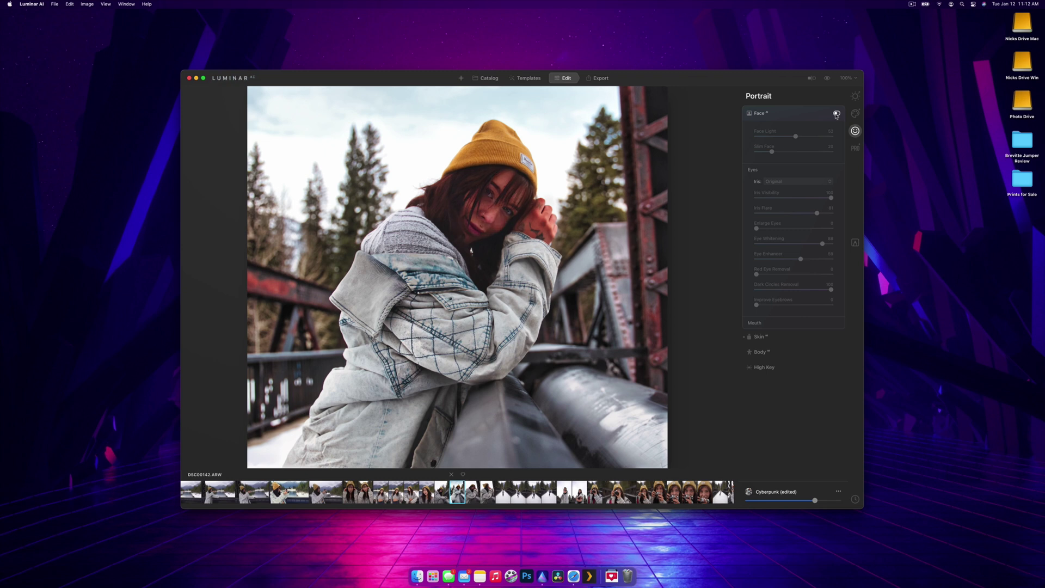
{"action": "left_click", "coordinate": [836, 114]}
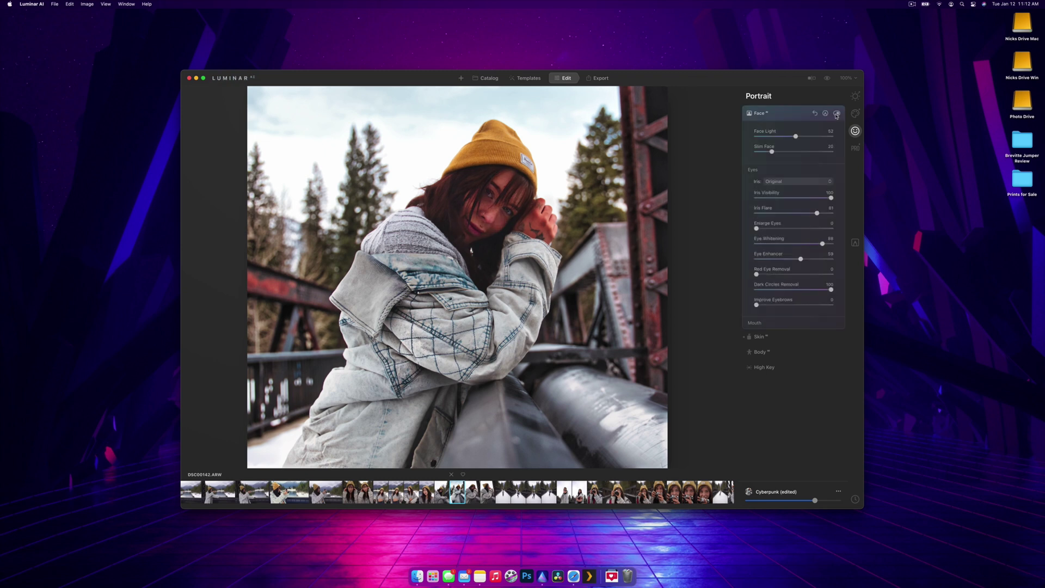
{"action": "left_click", "coordinate": [584, 209]}
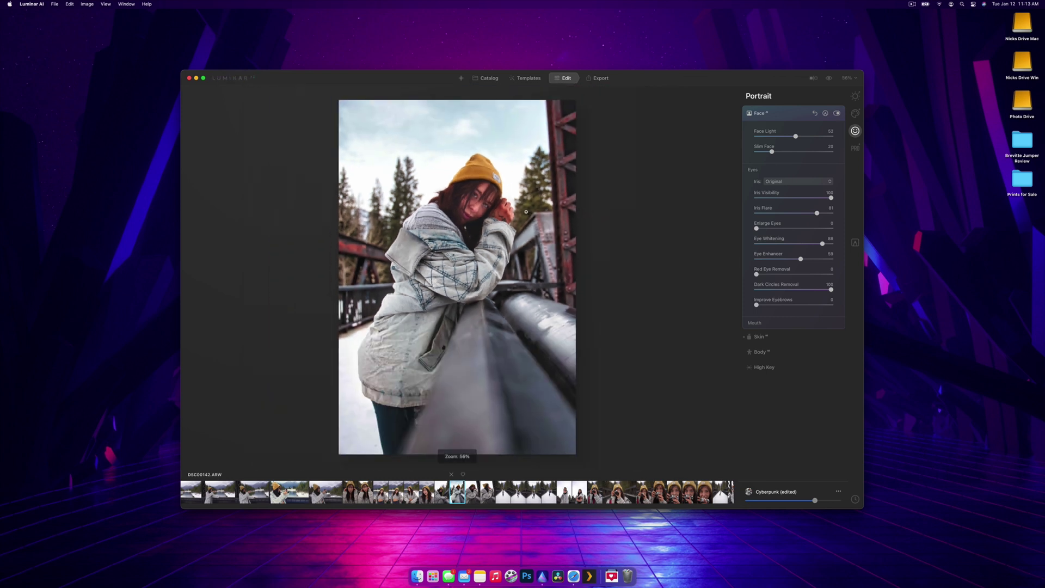
Try slimming the woman's face with Slim Face at about 76, lower it to near zero, and close Face AI.
{"action": "left_click", "coordinate": [761, 337]}
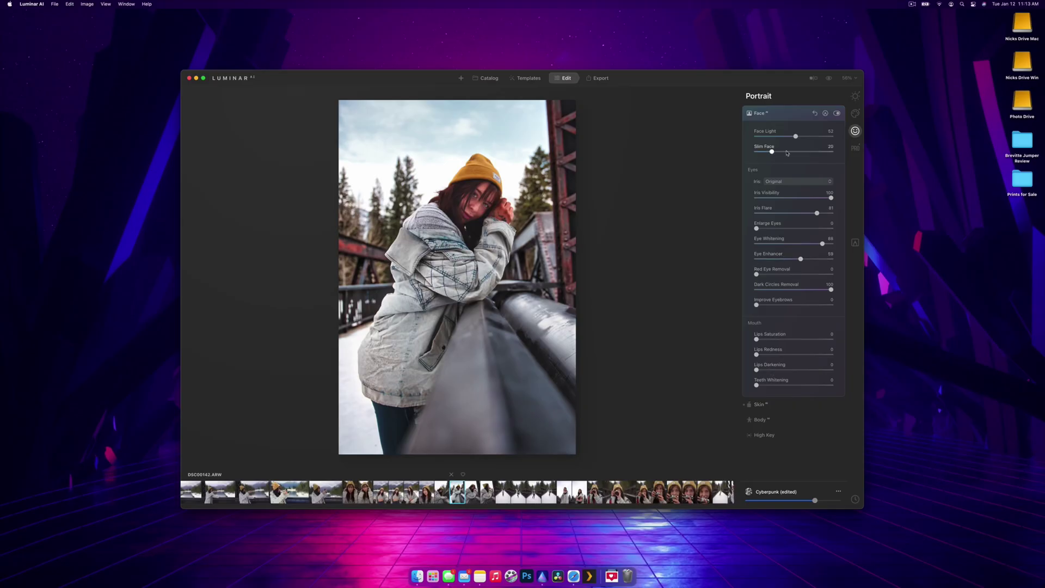
{"action": "left_click_drag", "start_coordinate": [786, 152], "coordinate": [833, 153]}
{"action": "double_click", "coordinate": [478, 216]}
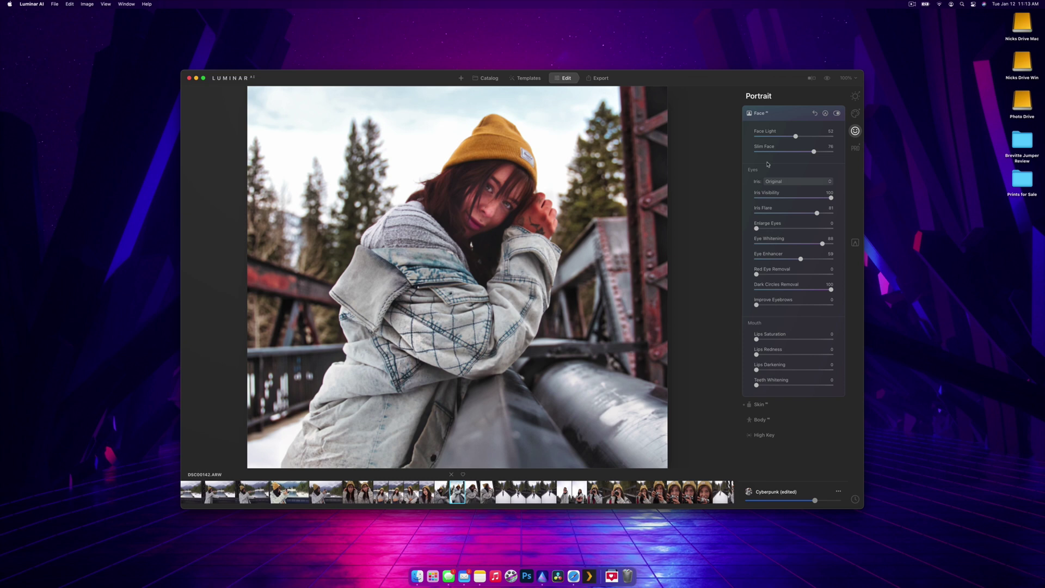
{"action": "left_click_drag", "start_coordinate": [768, 152], "coordinate": [756, 154]}
{"action": "left_click", "coordinate": [782, 113]}
{"action": "key", "text": "super+0"}
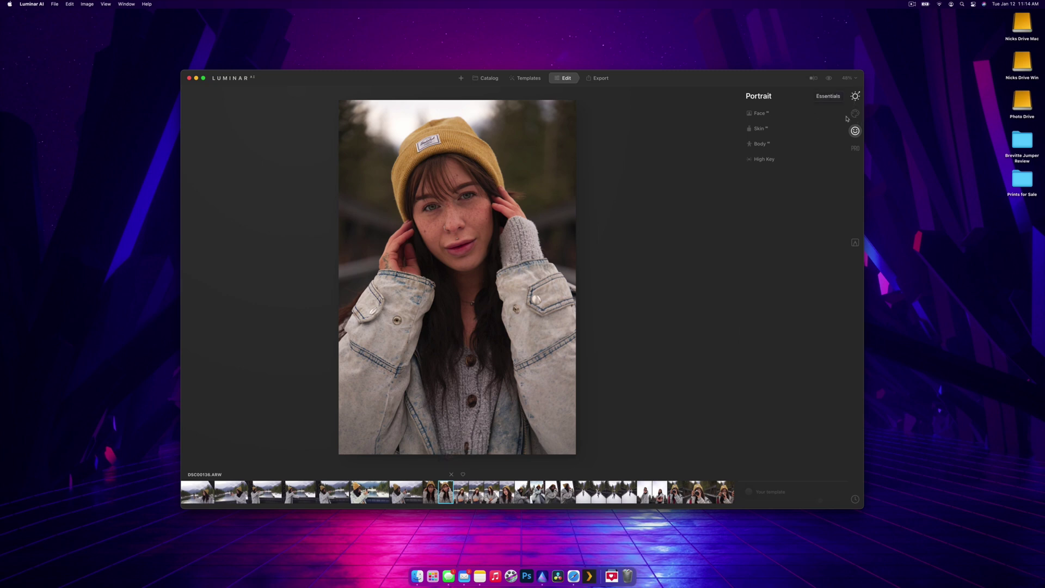
Open the templates for the close portrait of the woman holding her yellow beanie with both hands.
{"action": "left_click", "coordinate": [855, 96]}
{"action": "left_click", "coordinate": [527, 78]}
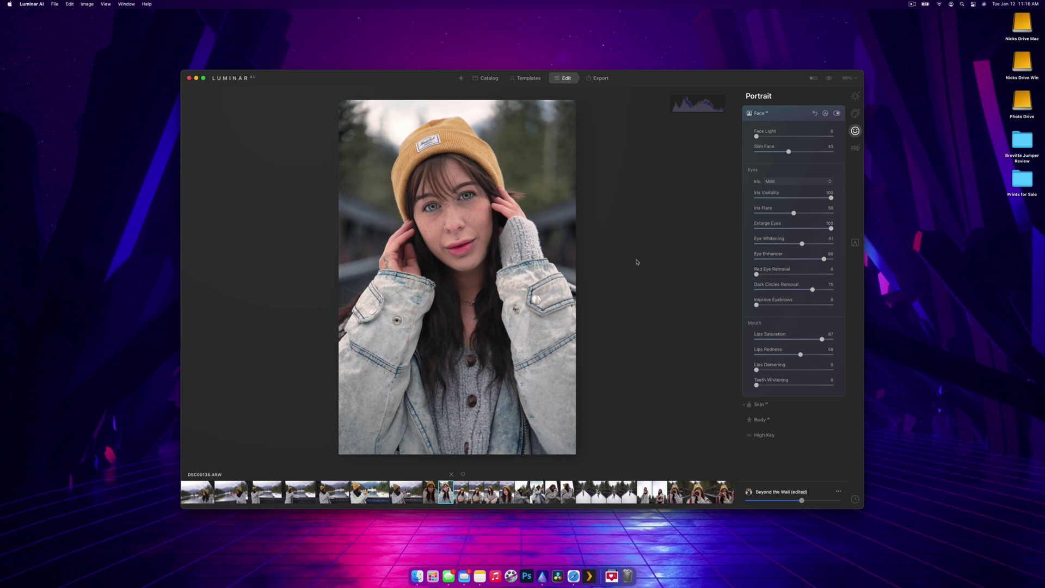
Compare the edited beanie portrait with its original several times.
{"action": "key", "text": "backslash"}
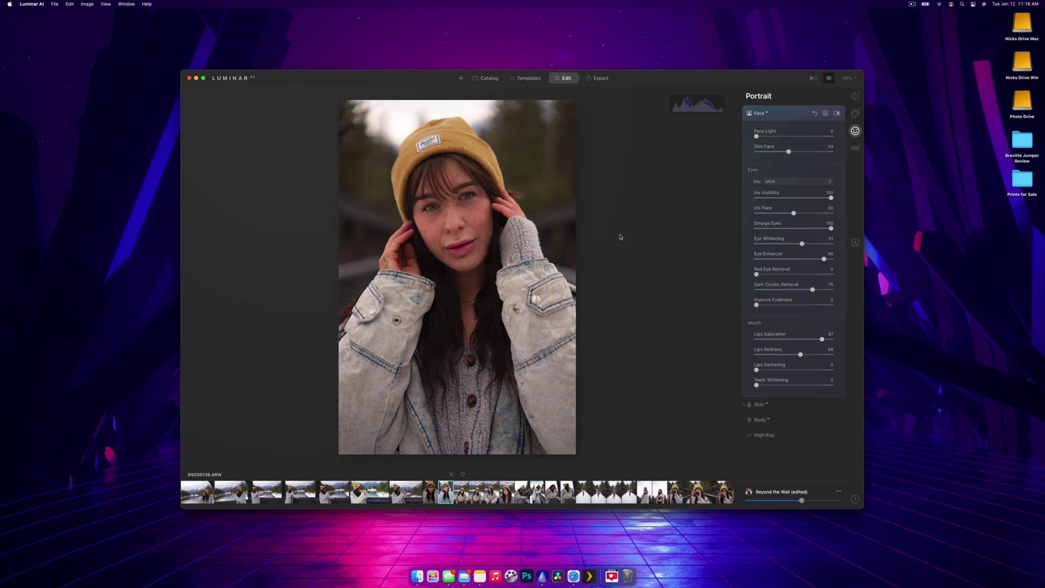
{"action": "key", "text": "backslash"}
{"action": "key", "text": "backslash"}
{"action": "key", "text": "backslash"}
{"action": "key", "text": "backslash"}
{"action": "key", "text": "backslash"}
{"action": "key", "text": "backslash"}
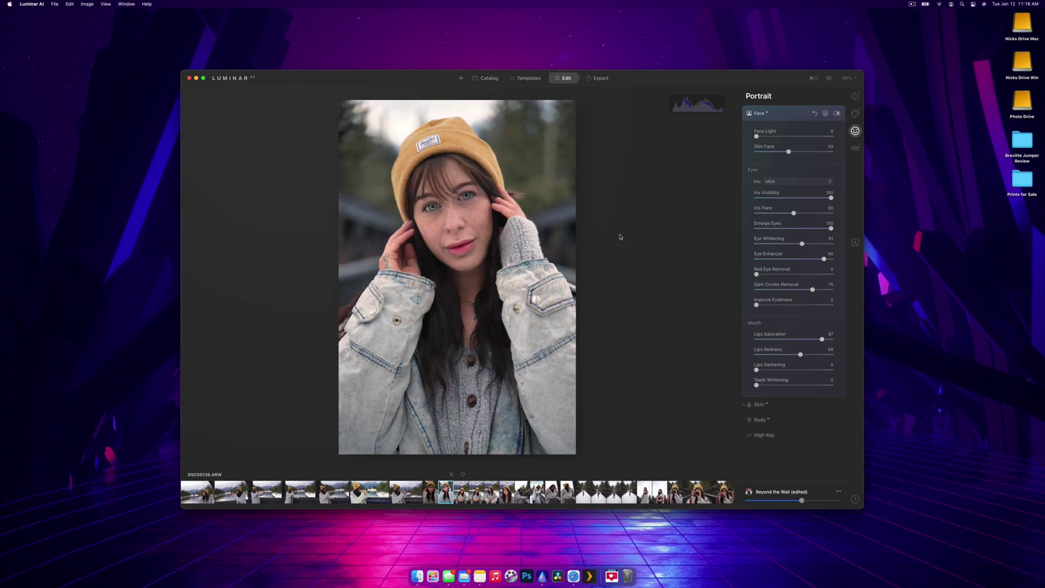
{"action": "key", "text": "backslash"}
{"action": "key", "text": "backslash"}
{"action": "key", "text": "backslash"}
Reduce the strength of the Beyond the Wall template to slightly under half.
{"action": "left_click_drag", "start_coordinate": [802, 500], "coordinate": [747, 501]}
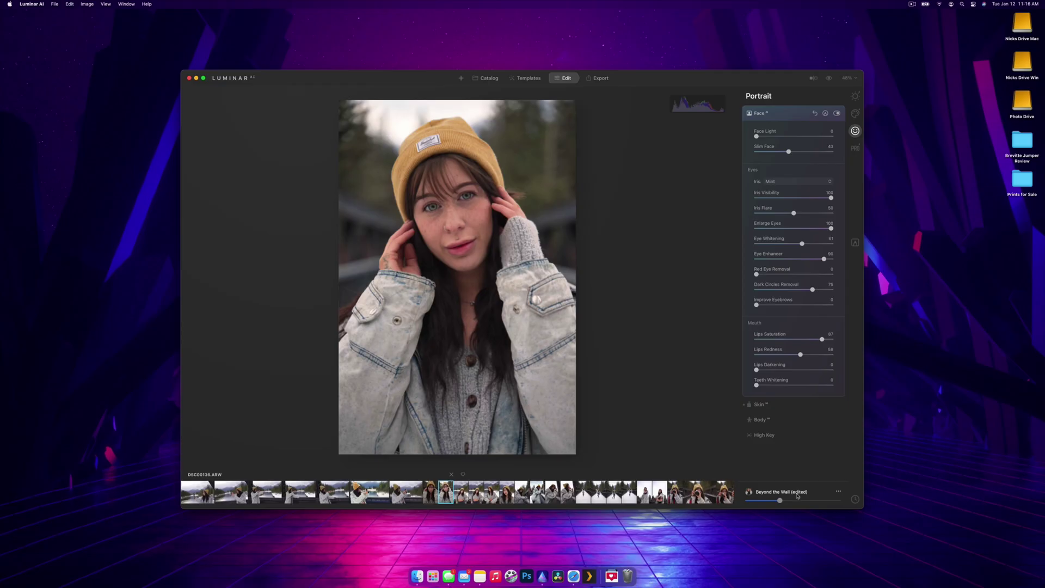
{"action": "mouse_move", "coordinate": [780, 501]}
{"action": "left_mouse_down"}
{"action": "mouse_move", "coordinate": [838, 500]}
{"action": "mouse_move", "coordinate": [789, 499]}
{"action": "left_mouse_up"}
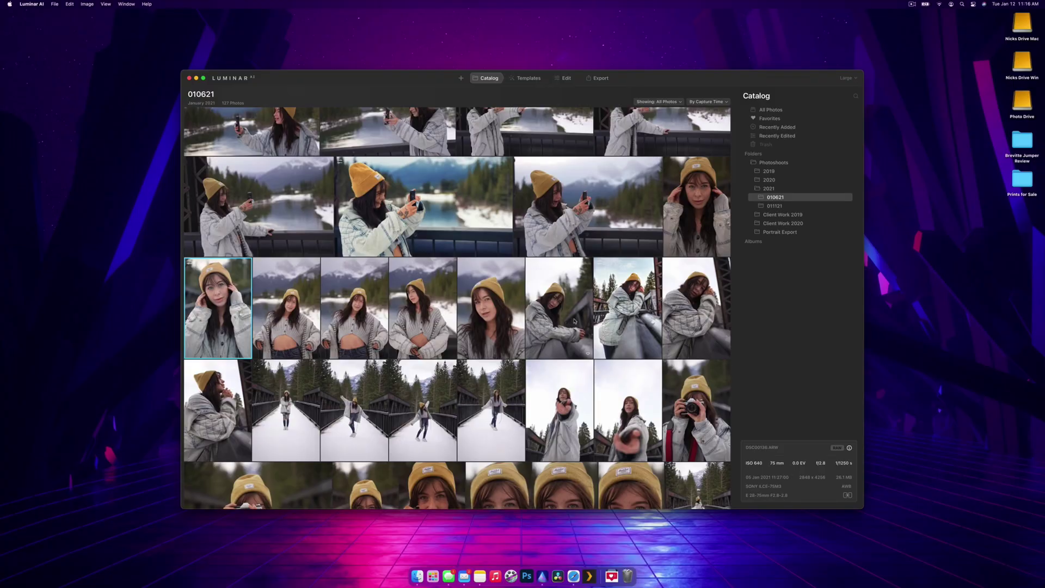
Open the catalog photo of the woman reaching toward the camera and apply the Teal & Orange template from the Blockbuster Collection.
{"action": "scroll", "coordinate": [575, 322], "scroll_direction": "down", "scroll_amount": 2}
{"action": "left_click", "coordinate": [650, 376]}
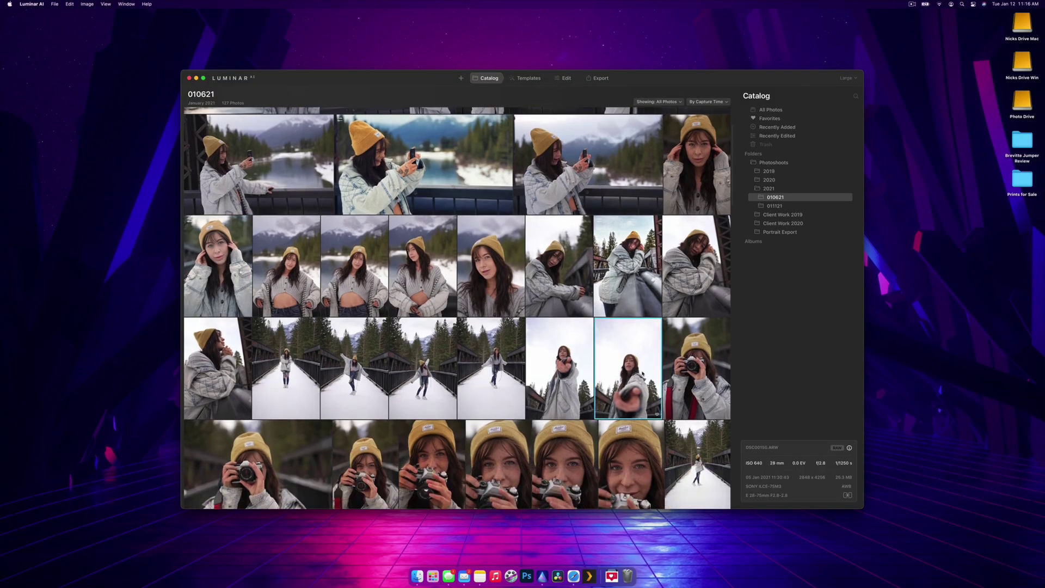
{"action": "left_click", "coordinate": [564, 78]}
{"action": "left_click", "coordinate": [516, 79]}
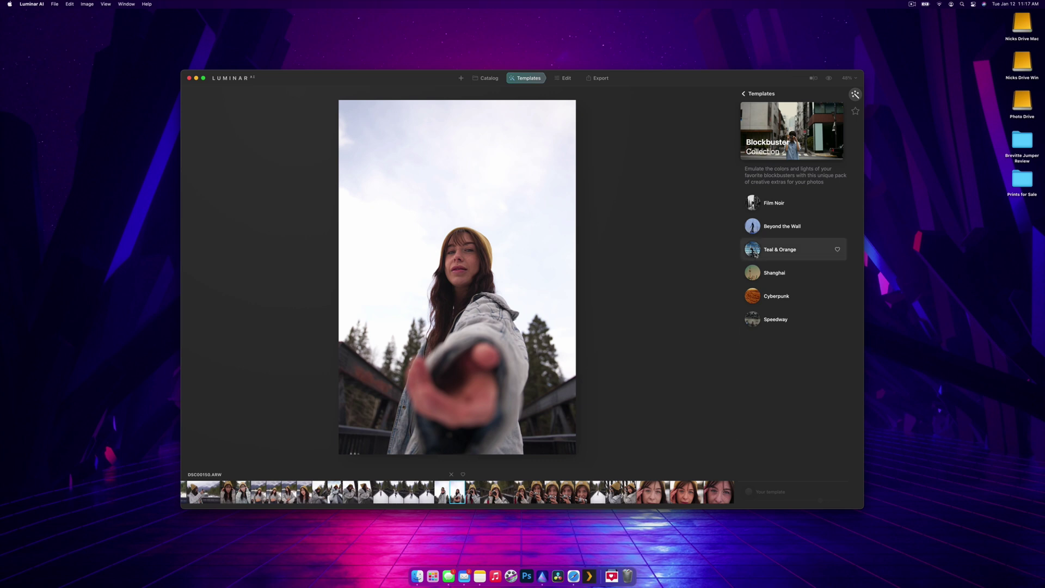
{"action": "left_click", "coordinate": [827, 248]}
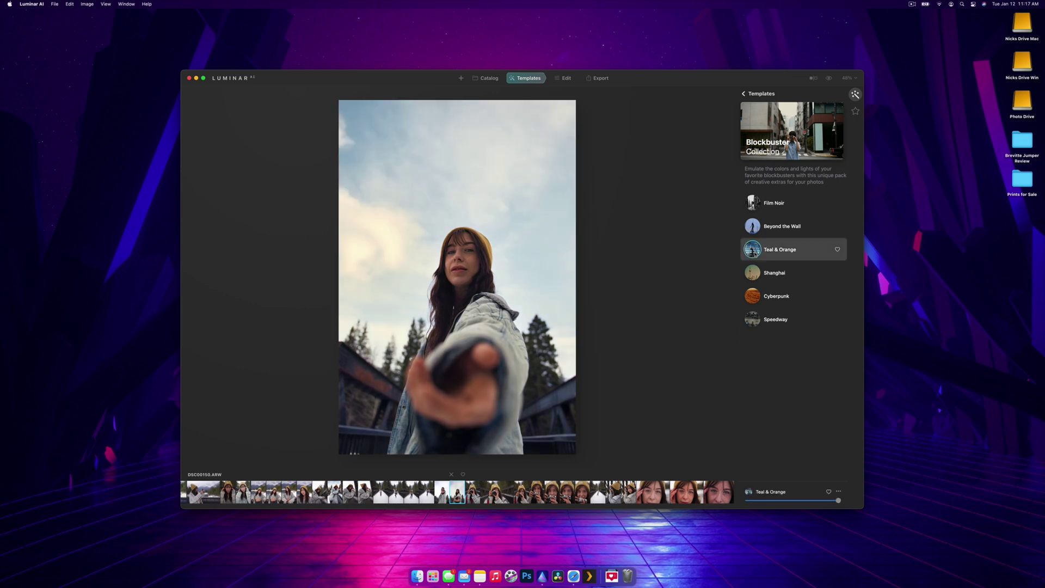
Start a Composition AI crop on the photo and set its ratio to 4:5 in portrait orientation.
{"action": "left_click", "coordinate": [565, 78]}
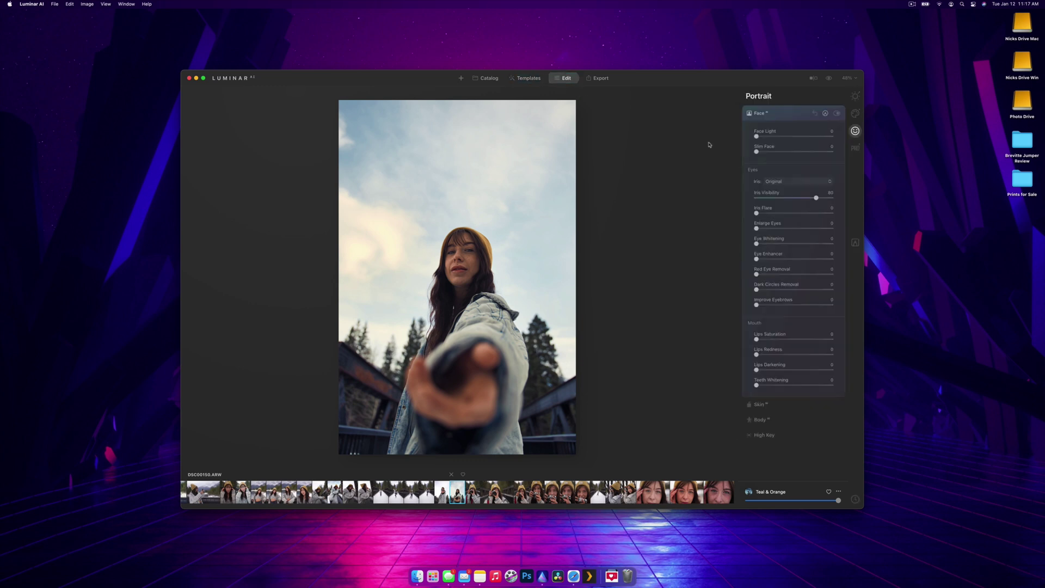
{"action": "left_click", "coordinate": [782, 112]}
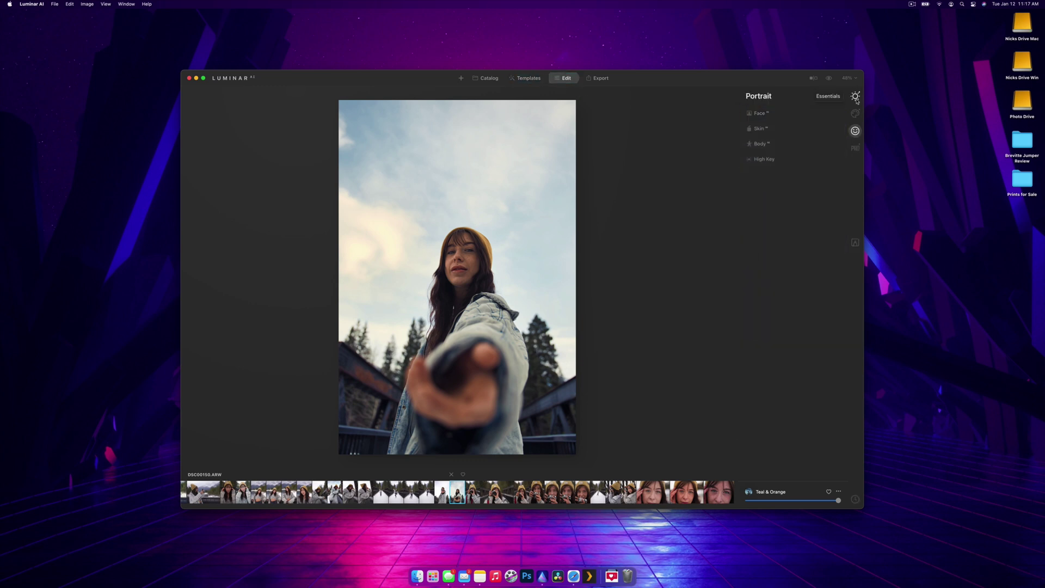
{"action": "left_click", "coordinate": [855, 95]}
{"action": "left_click", "coordinate": [793, 116]}
{"action": "left_click", "coordinate": [800, 132]}
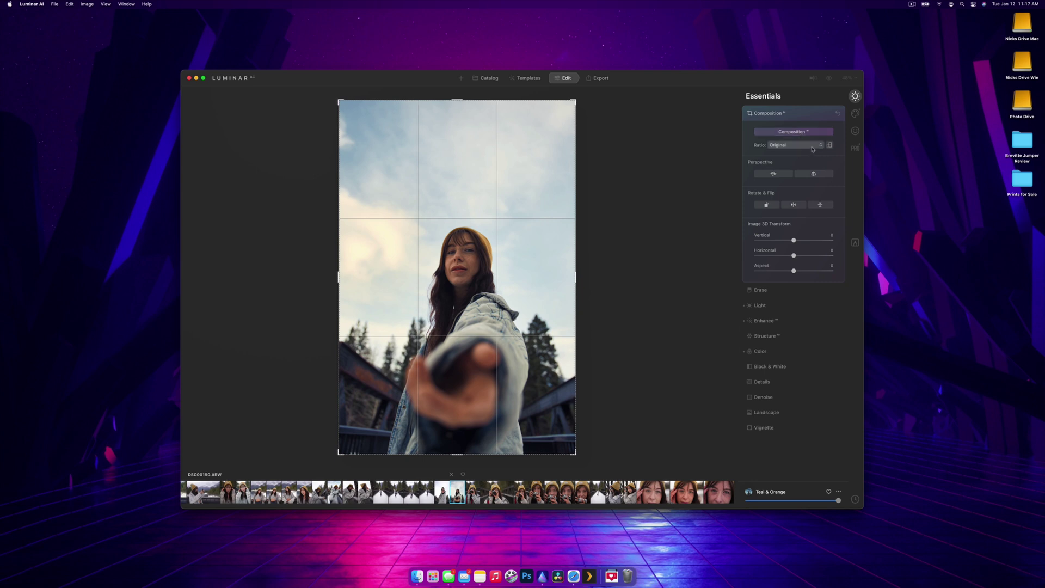
{"action": "left_click", "coordinate": [812, 146]}
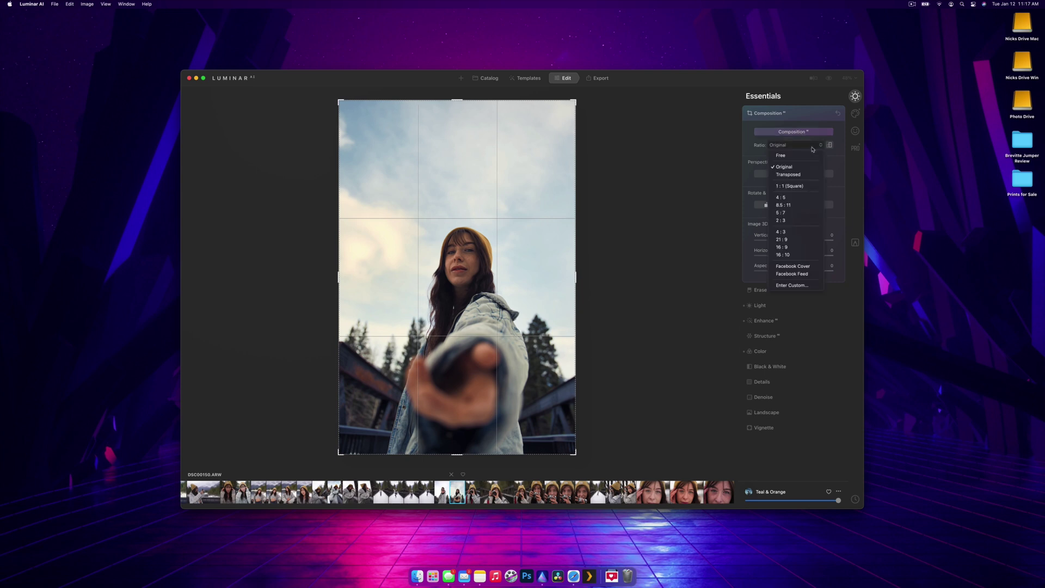
{"action": "left_click", "coordinate": [800, 197]}
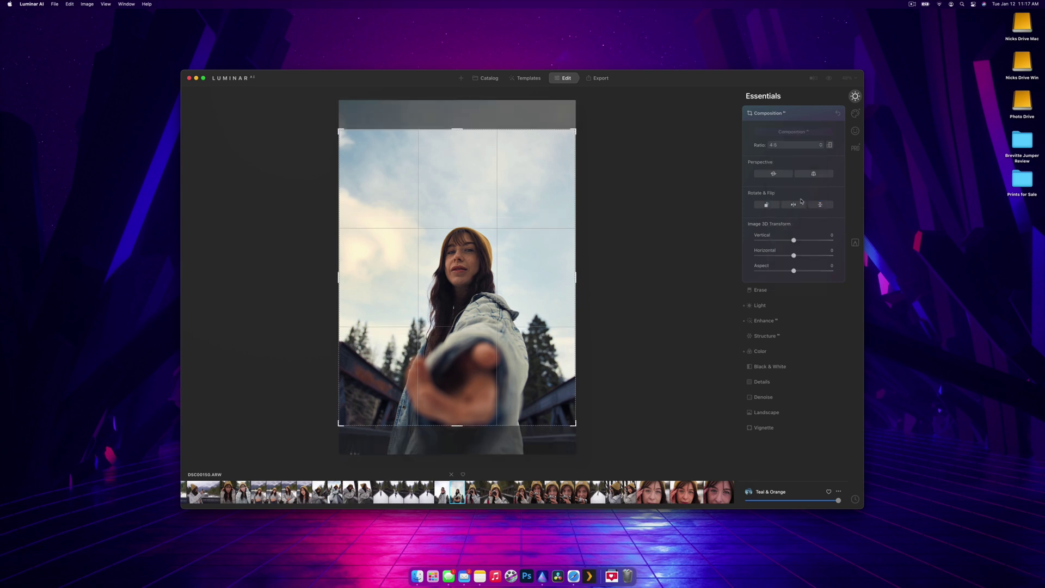
{"action": "left_click", "coordinate": [829, 146]}
{"action": "left_click", "coordinate": [829, 145]}
Reposition the photo in the crop frame, rotate it slightly counterclockwise, tighten the frame around the woman, and apply the crop.
{"action": "left_click_drag", "start_coordinate": [427, 286], "coordinate": [445, 271]}
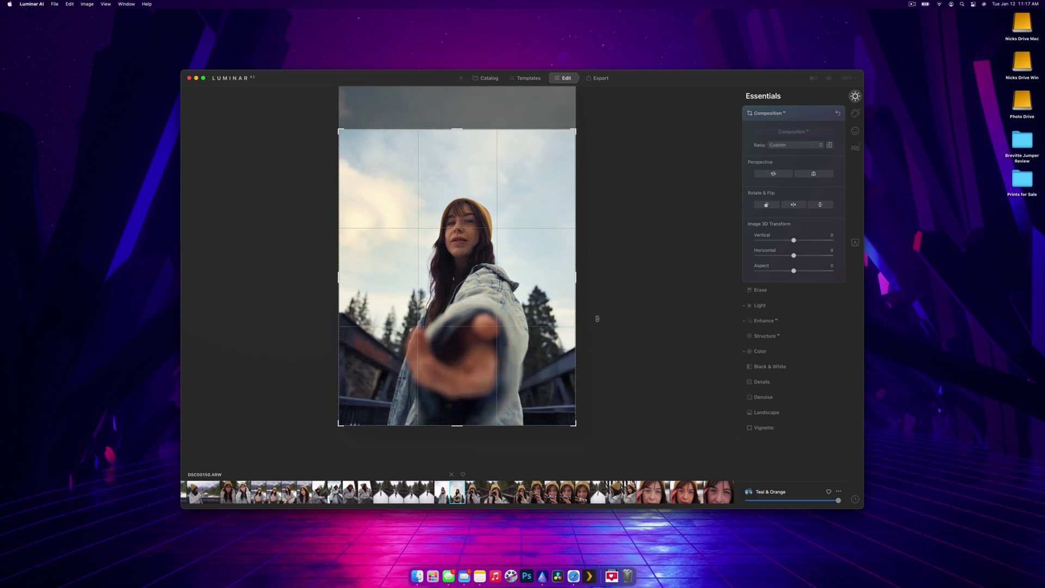
{"action": "left_click_drag", "start_coordinate": [613, 348], "coordinate": [602, 329]}
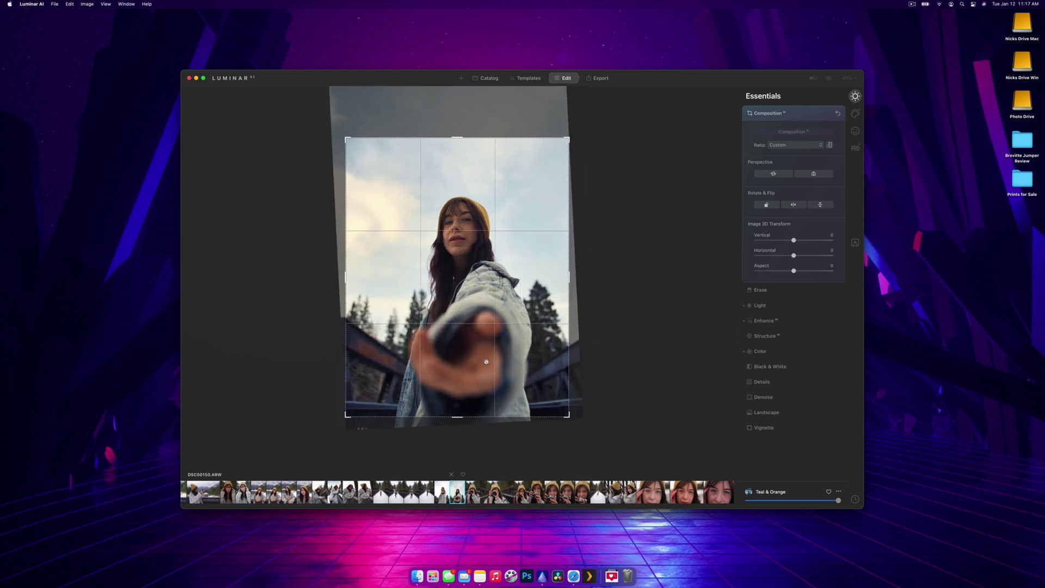
{"action": "left_click_drag", "start_coordinate": [347, 413], "coordinate": [355, 412]}
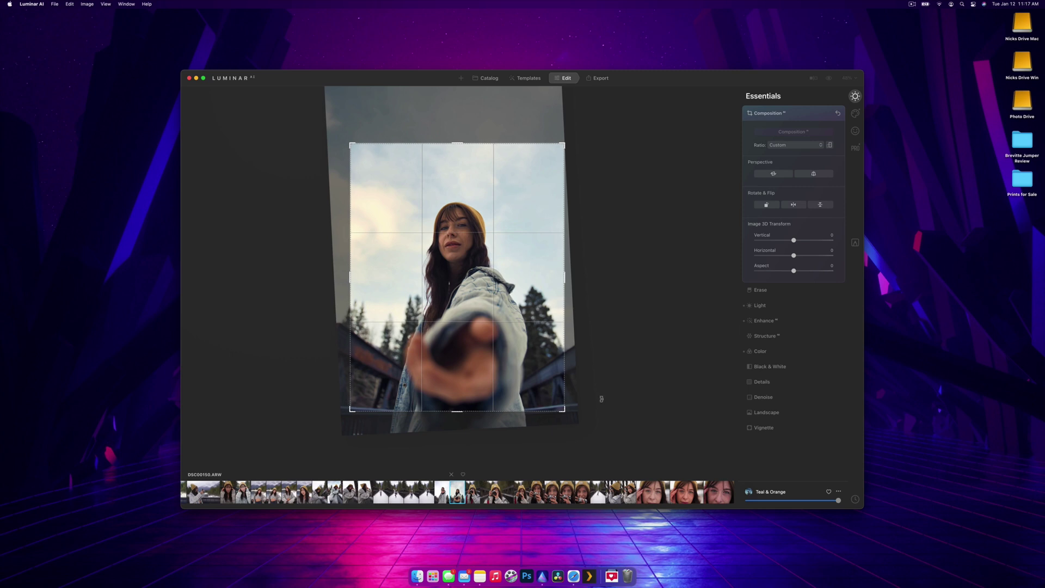
{"action": "key", "text": "Return"}
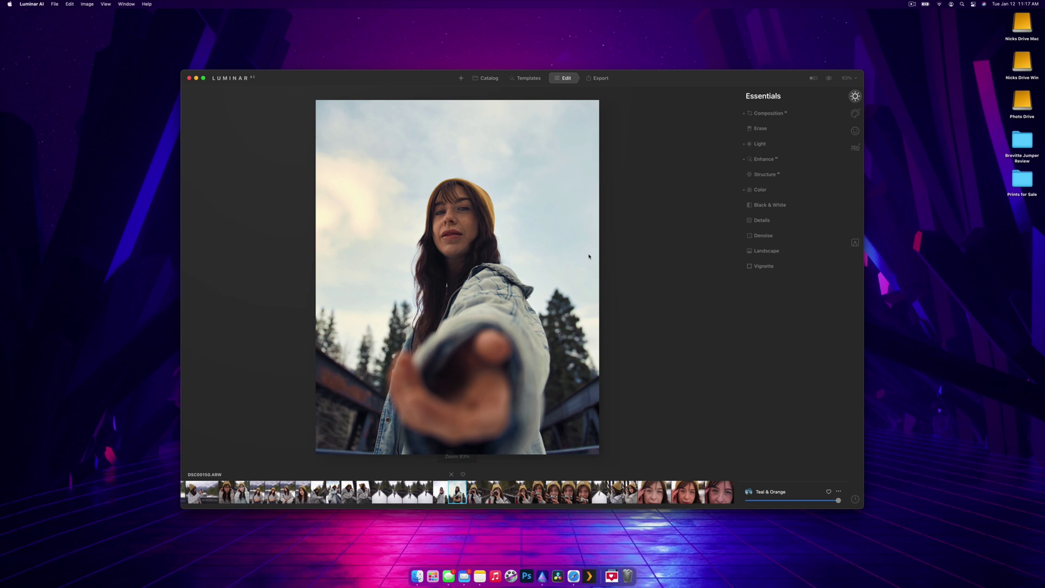
Raise the Sky Enhancer in Enhance AI to about 91 on the photo of the woman reaching toward the camera.
{"action": "left_click", "coordinate": [797, 161]}
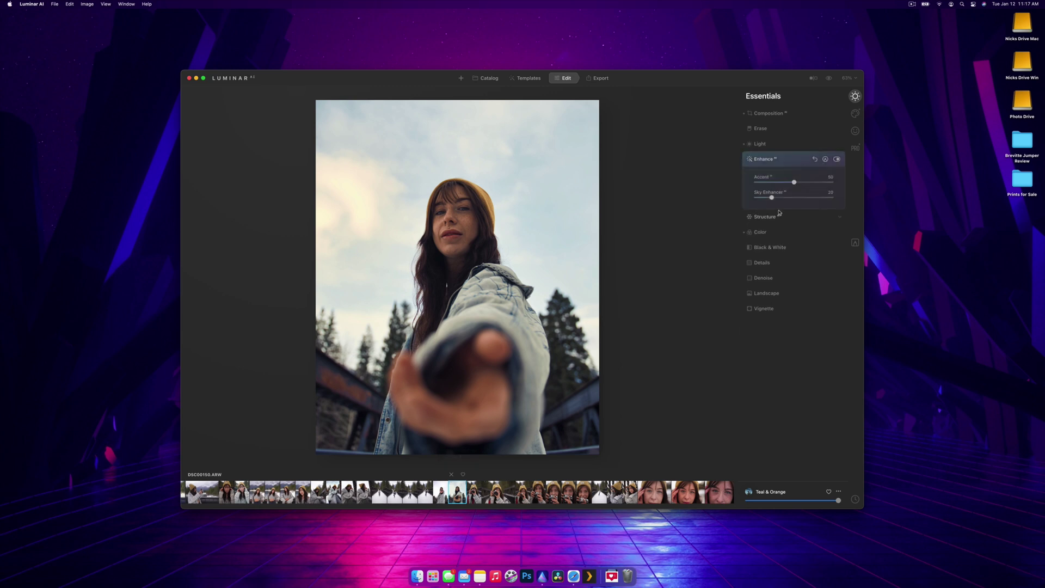
{"action": "left_click_drag", "start_coordinate": [771, 197], "coordinate": [825, 197]}
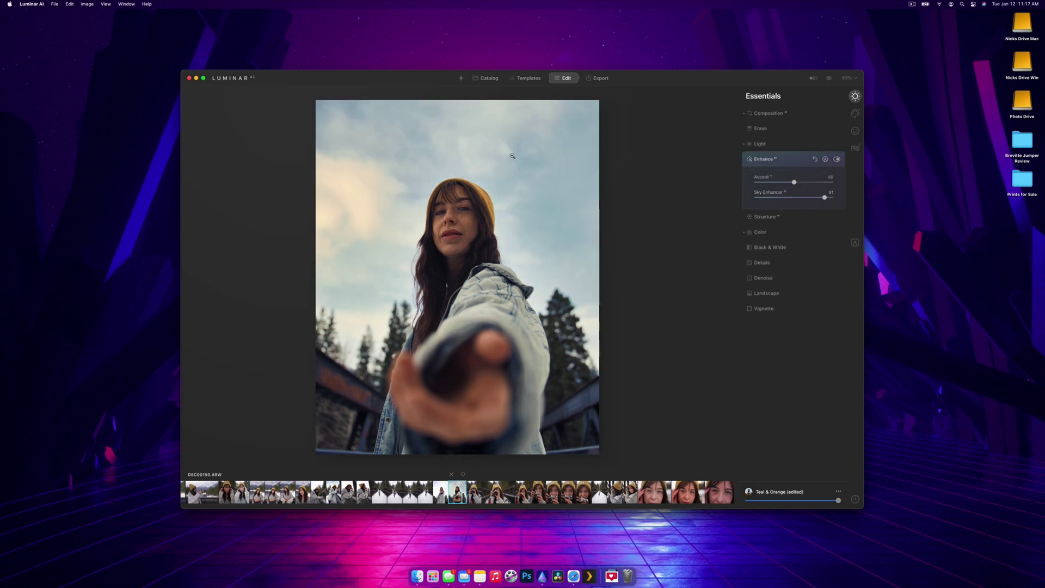
Brighten the woman's face with Face AI by setting Face Light to 48.
{"action": "left_click", "coordinate": [855, 113]}
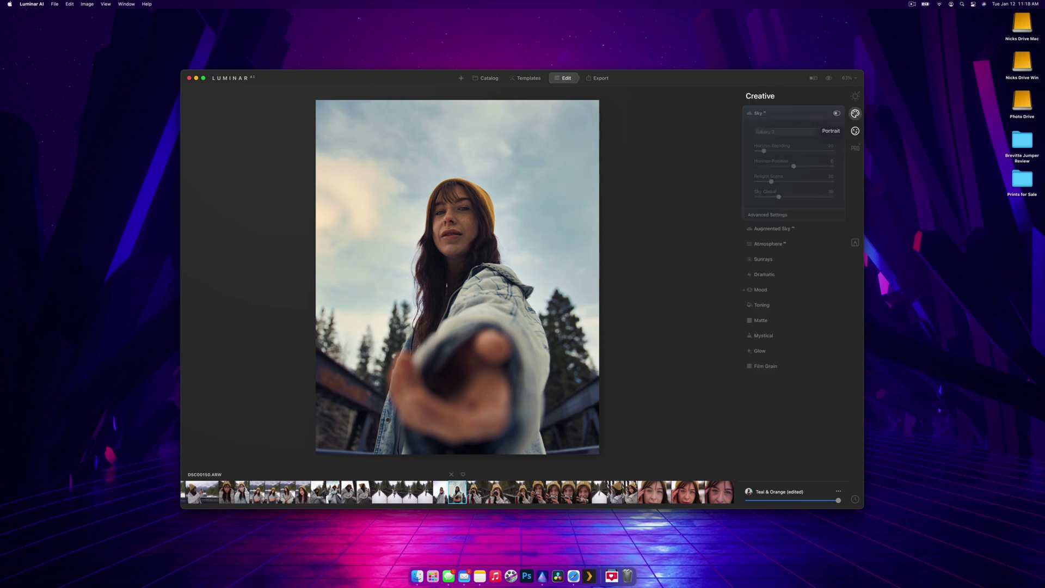
{"action": "left_click", "coordinate": [856, 131]}
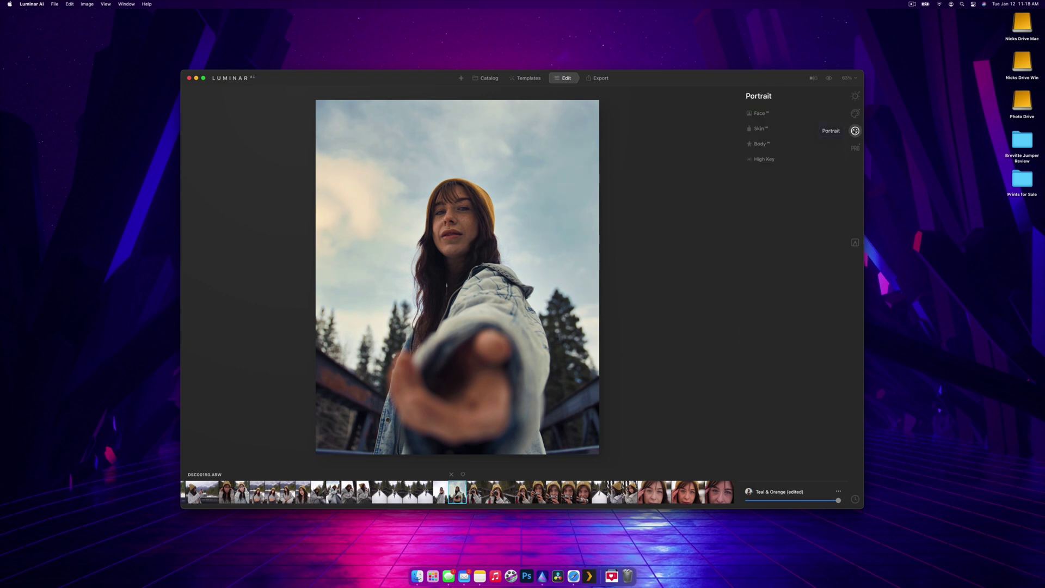
{"action": "left_click", "coordinate": [812, 115]}
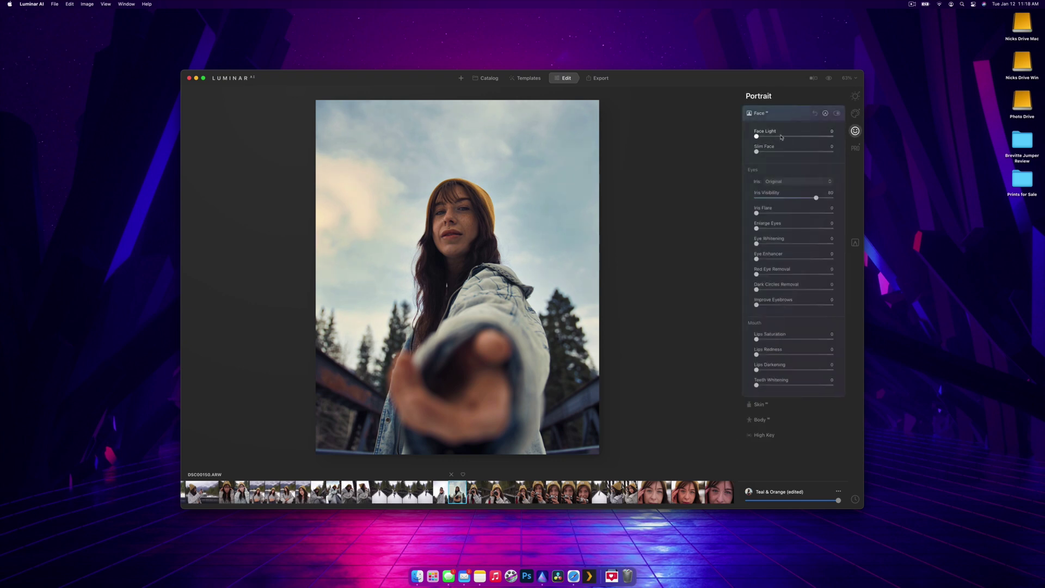
{"action": "left_click", "coordinate": [781, 136]}
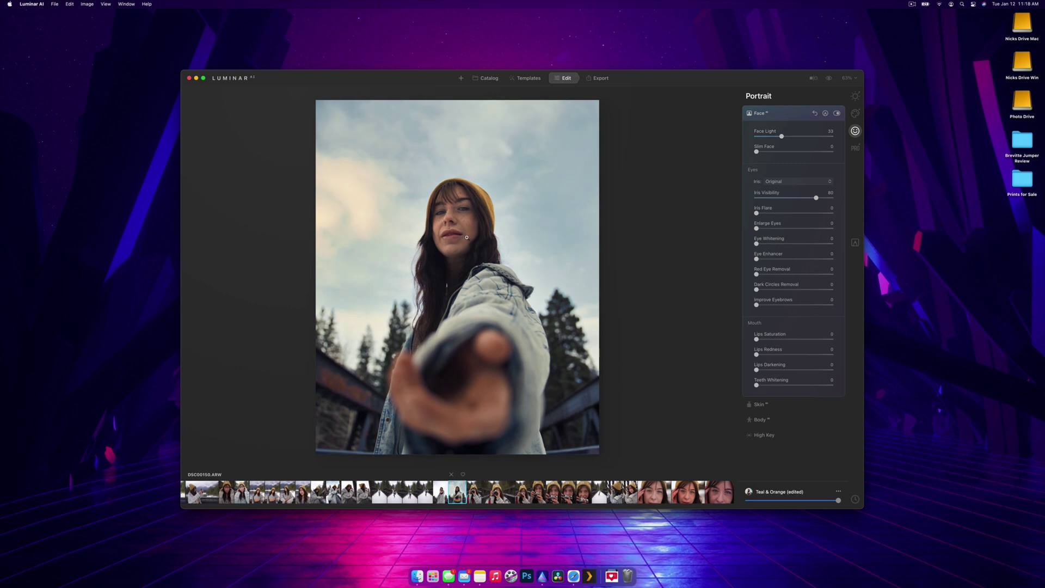
{"action": "left_click_drag", "start_coordinate": [799, 136], "coordinate": [817, 138]}
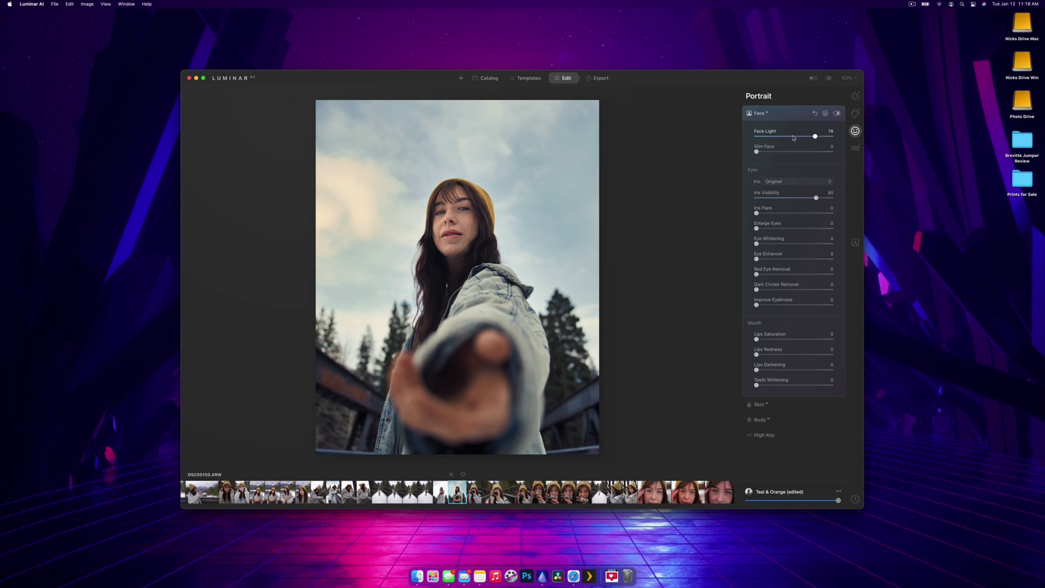
{"action": "left_click", "coordinate": [793, 137]}
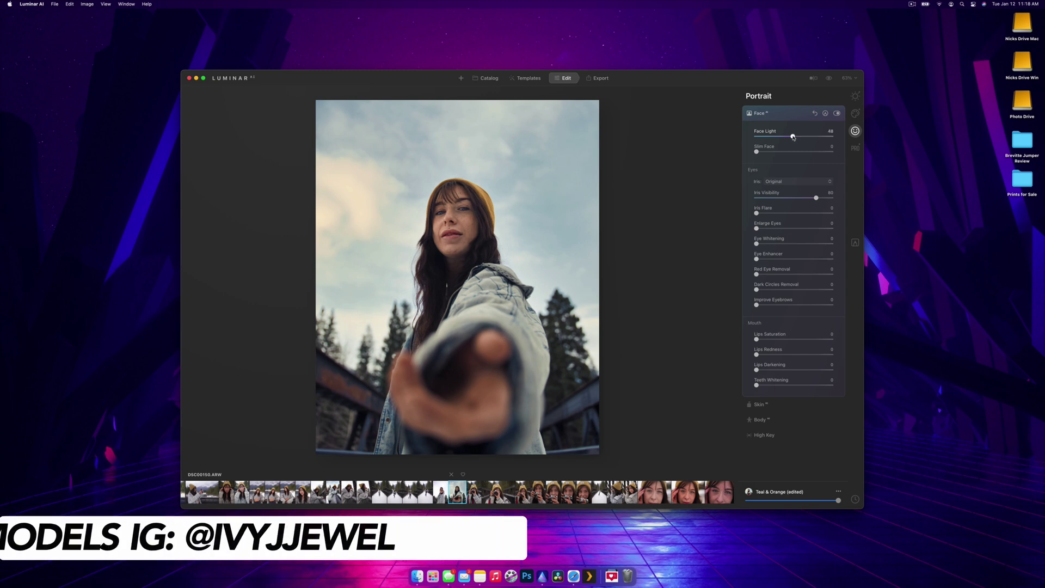
Keep the iris type as Original, raise Iris Visibility to 100, and set Iris Flare to 57.
{"action": "left_click", "coordinate": [797, 181]}
{"action": "left_click", "coordinate": [805, 190]}
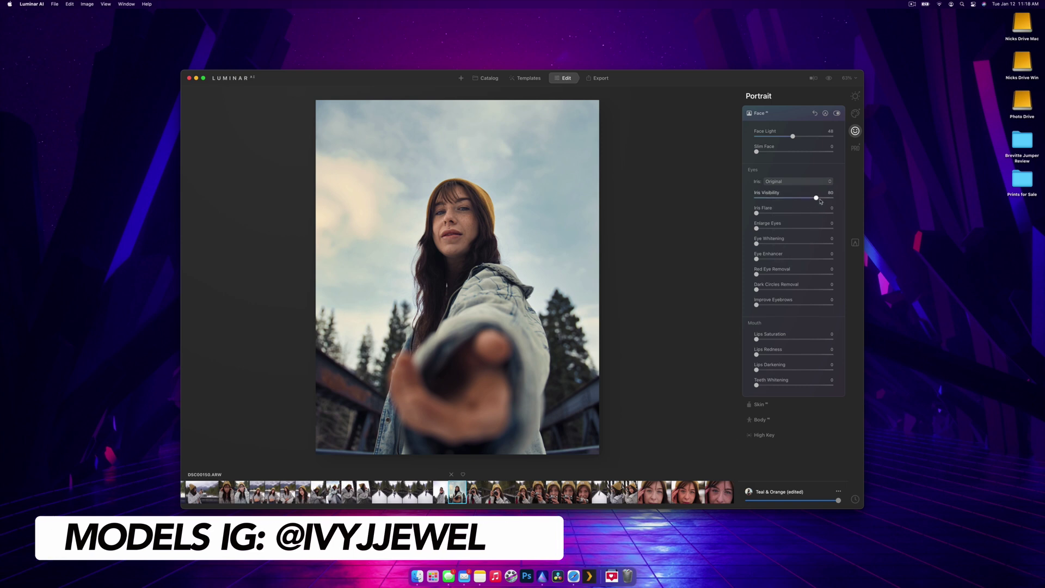
{"action": "left_click_drag", "start_coordinate": [816, 197], "coordinate": [832, 199]}
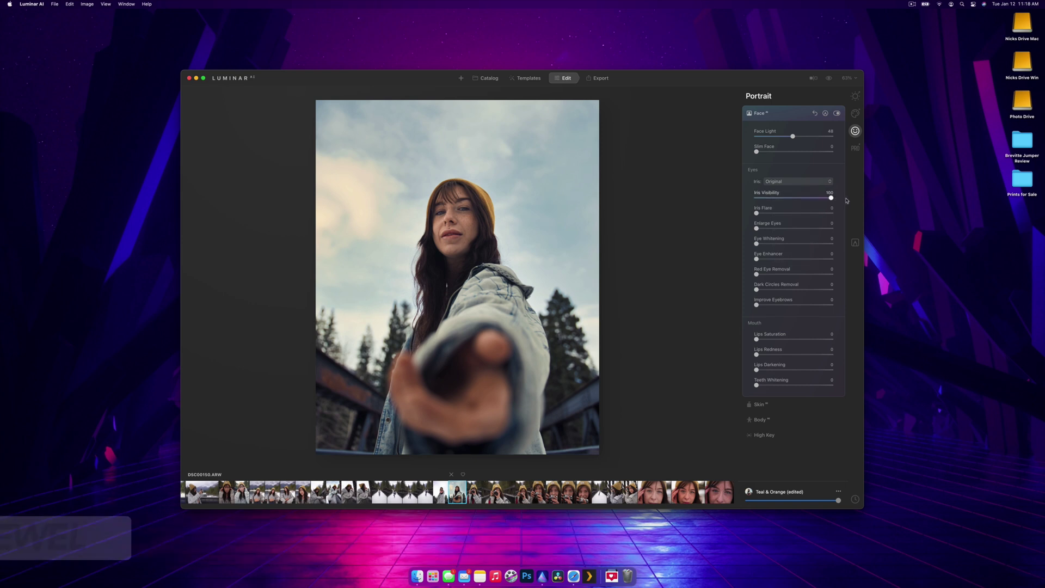
{"action": "left_click", "coordinate": [472, 202]}
{"action": "left_click", "coordinate": [798, 212]}
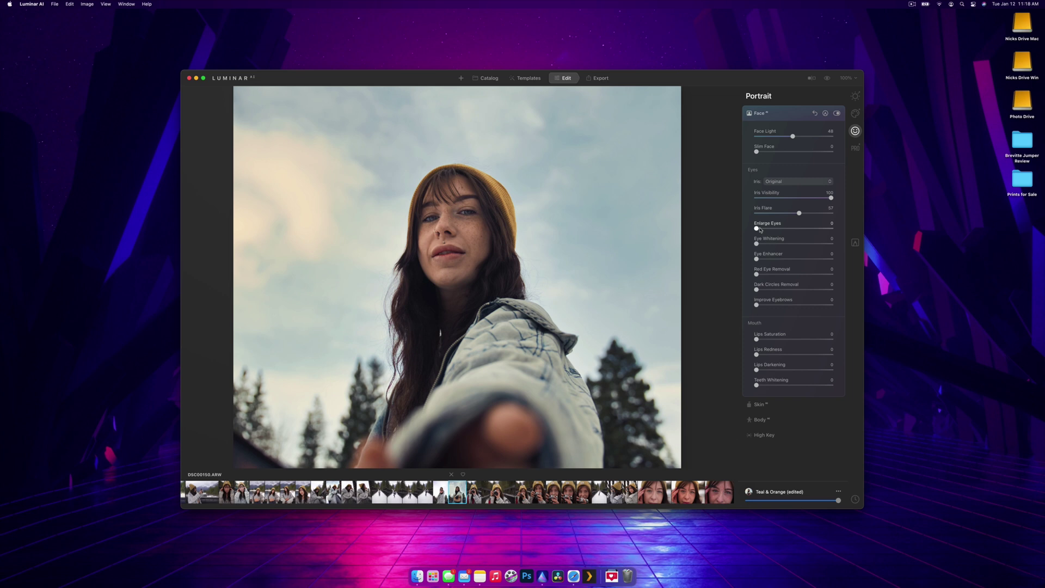
Refine the eyes in Face AI with Eye Whitening at 60, Eye Enhancer at 59, and Dark Circles Removal at 12.
{"action": "left_click", "coordinate": [800, 244]}
{"action": "left_click_drag", "start_coordinate": [774, 259], "coordinate": [832, 259]}
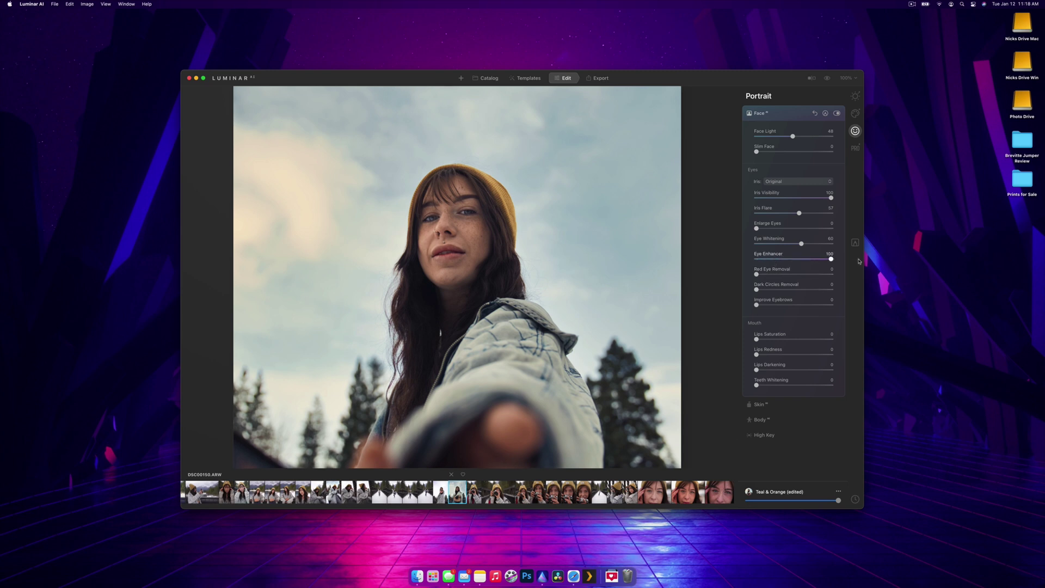
{"action": "left_click", "coordinate": [813, 264]}
{"action": "left_click_drag", "start_coordinate": [814, 267], "coordinate": [803, 270]}
{"action": "left_click_drag", "start_coordinate": [764, 292], "coordinate": [766, 292]}
Adjust the mouth in Face AI by setting Teeth Whitening to 33 and Lips Saturation to 10.
{"action": "left_click_drag", "start_coordinate": [757, 385], "coordinate": [839, 386]}
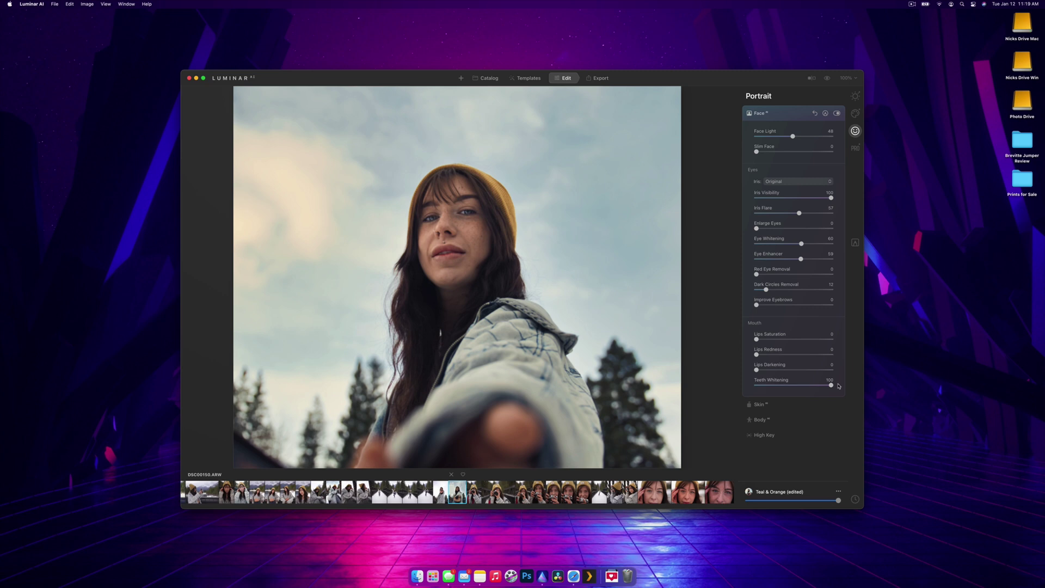
{"action": "left_click", "coordinate": [781, 385]}
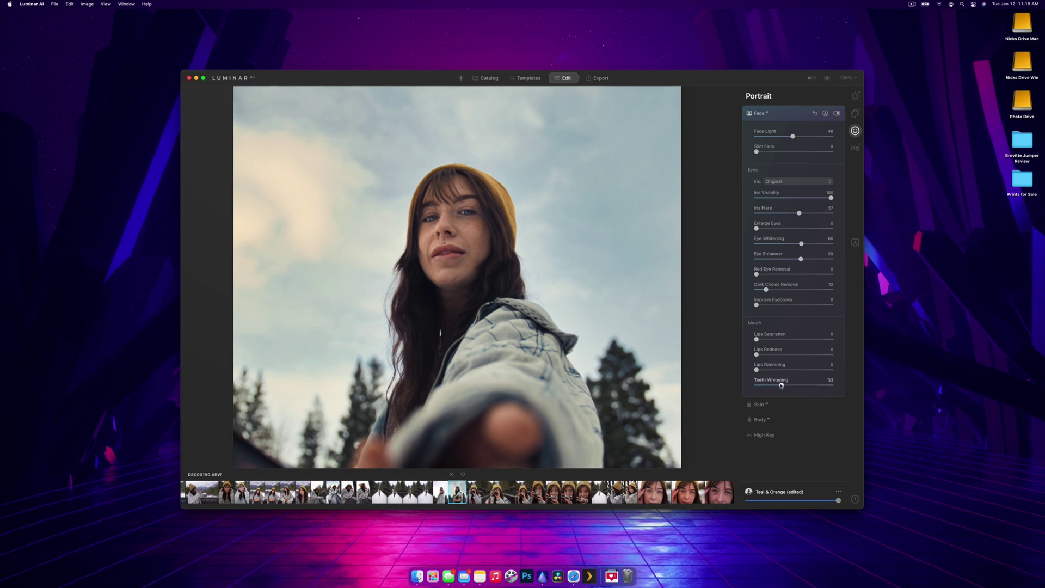
{"action": "left_click", "coordinate": [763, 339]}
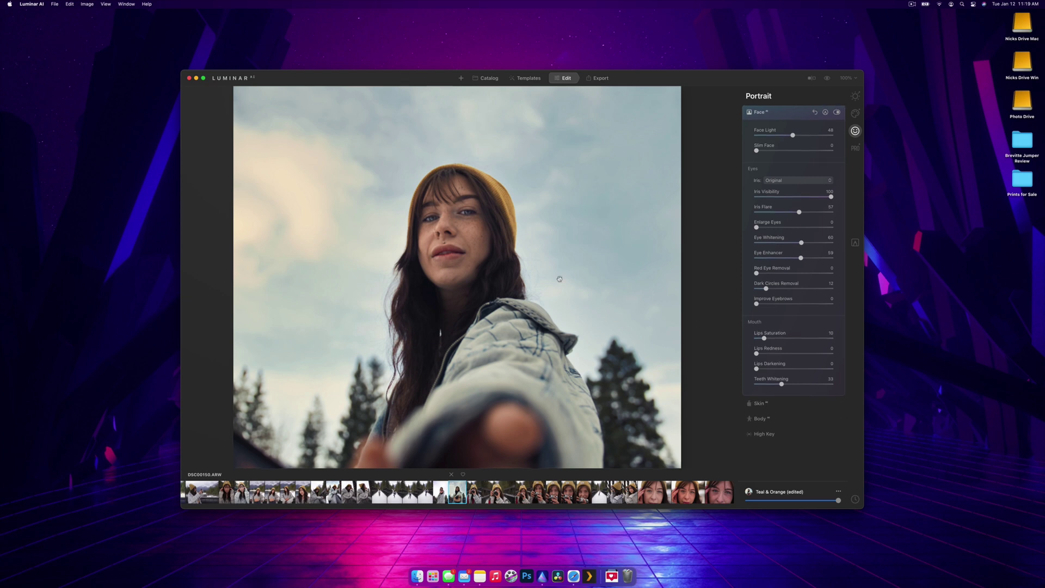
{"action": "key", "text": "super+0"}
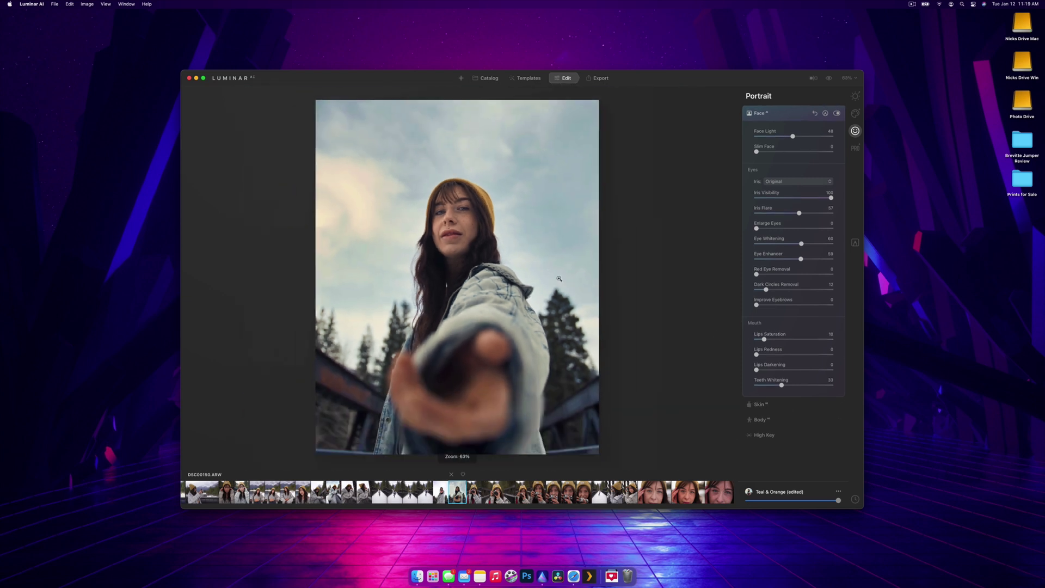
Raise Shine Removal in Skin AI to the maximum and add a very low amount of High Key.
{"action": "left_click", "coordinate": [800, 410]}
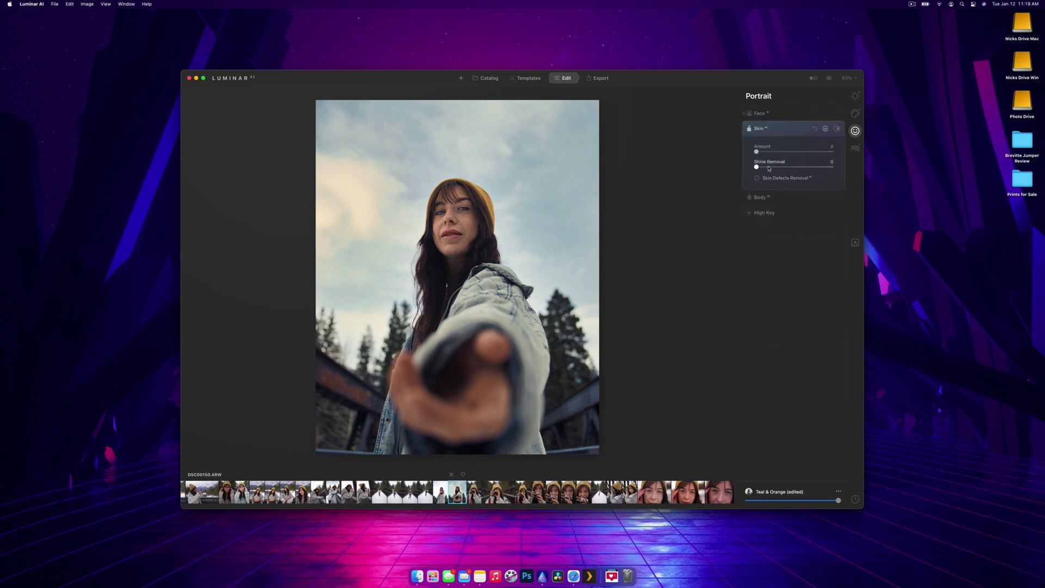
{"action": "left_click_drag", "start_coordinate": [769, 169], "coordinate": [859, 168]}
{"action": "left_click", "coordinate": [762, 213]}
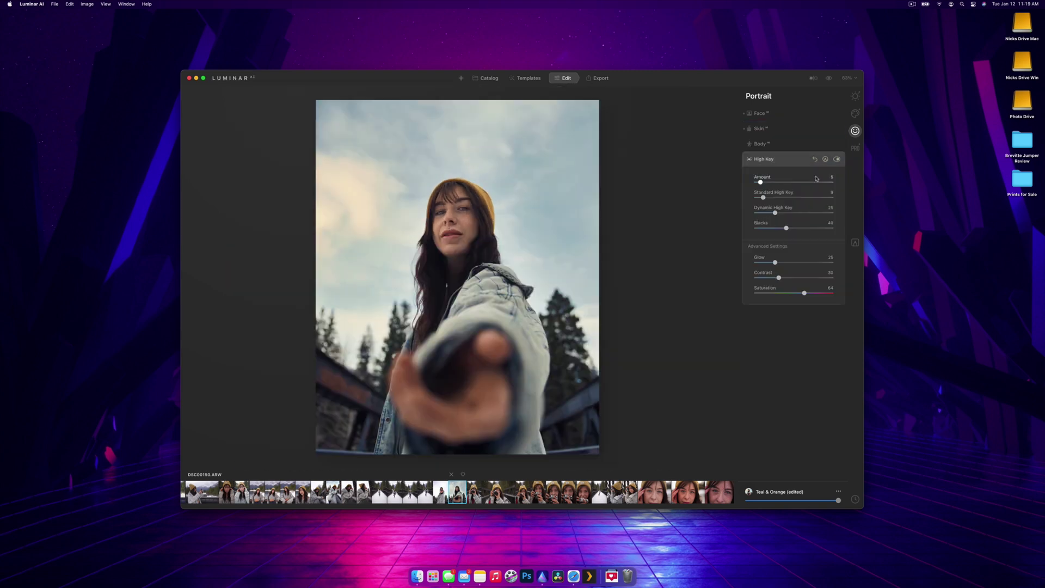
{"action": "left_click", "coordinate": [855, 148]}
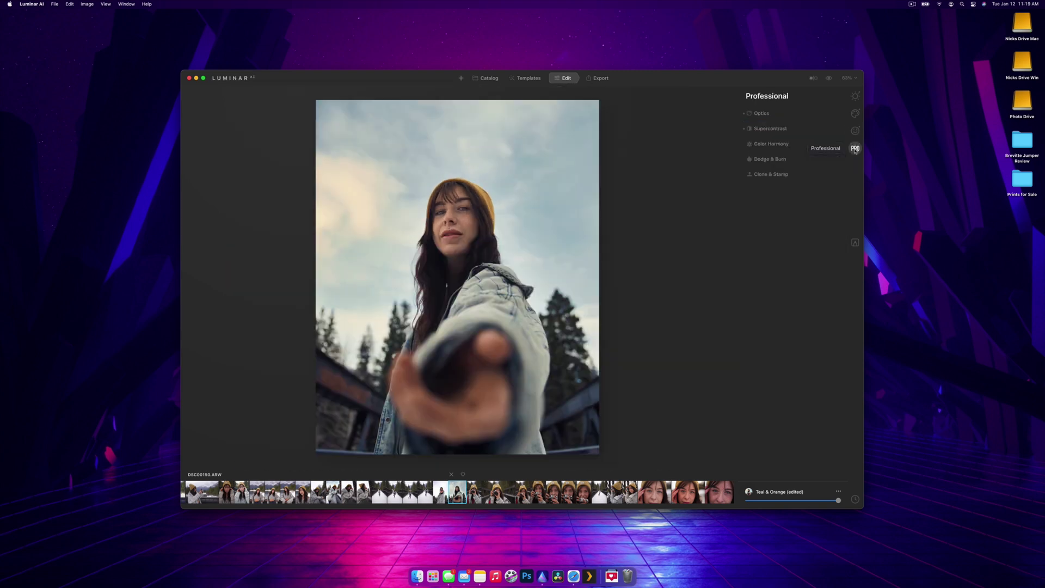
{"action": "left_click", "coordinate": [826, 158]}
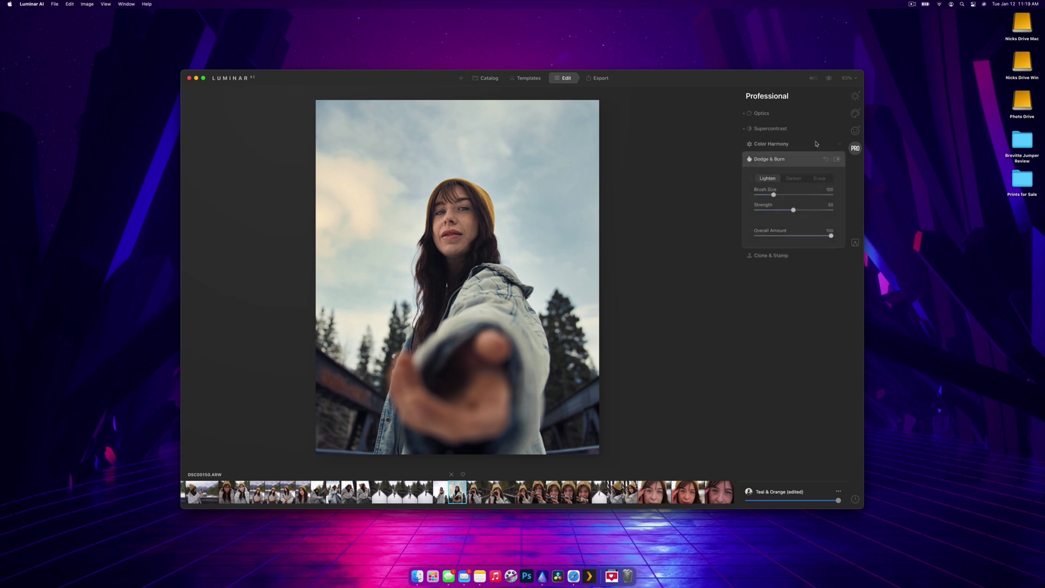
{"action": "left_click", "coordinate": [817, 117]}
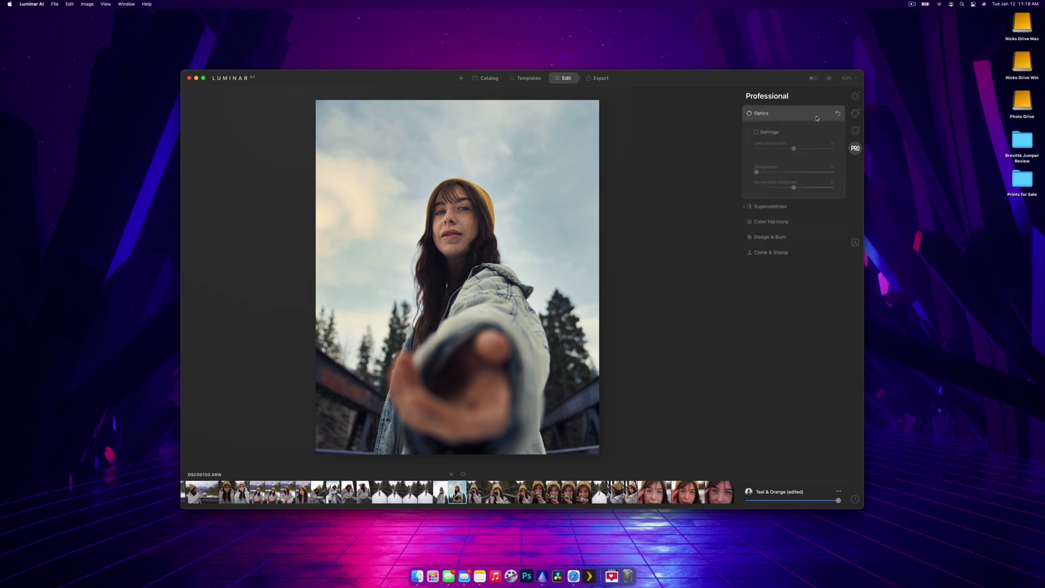
{"action": "left_click", "coordinate": [857, 114]}
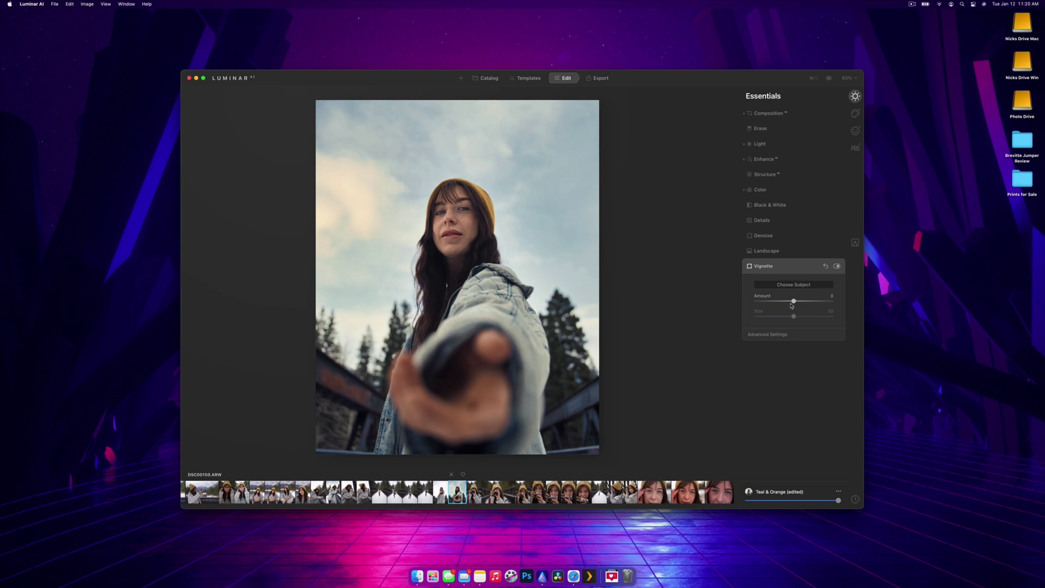
Darken the photo's edges with a vignette centered just below the woman's face and set its amount to about -56.
{"action": "left_click_drag", "start_coordinate": [793, 301], "coordinate": [762, 301]}
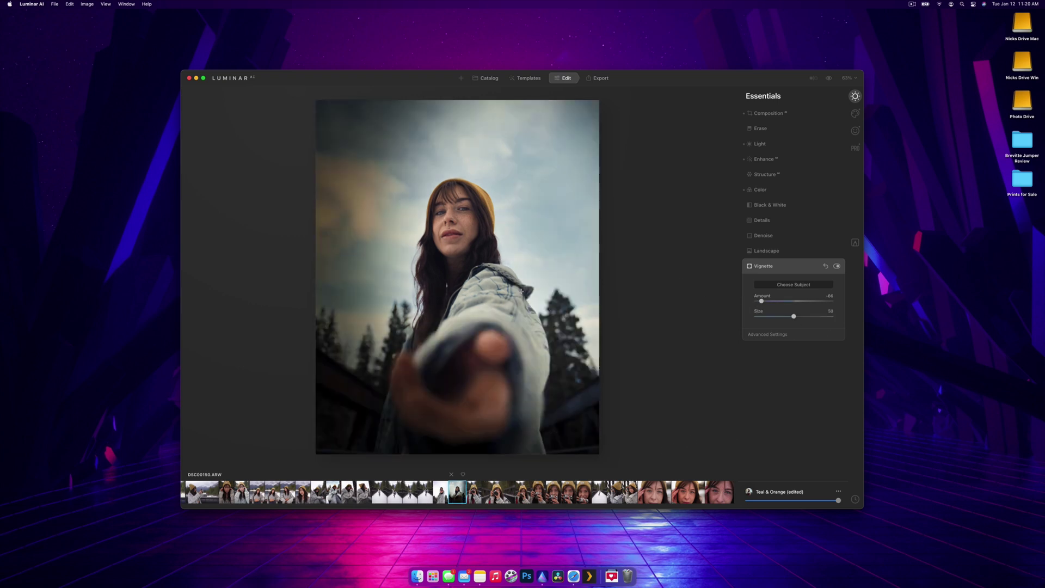
{"action": "left_click", "coordinate": [508, 337]}
{"action": "left_click", "coordinate": [459, 380]}
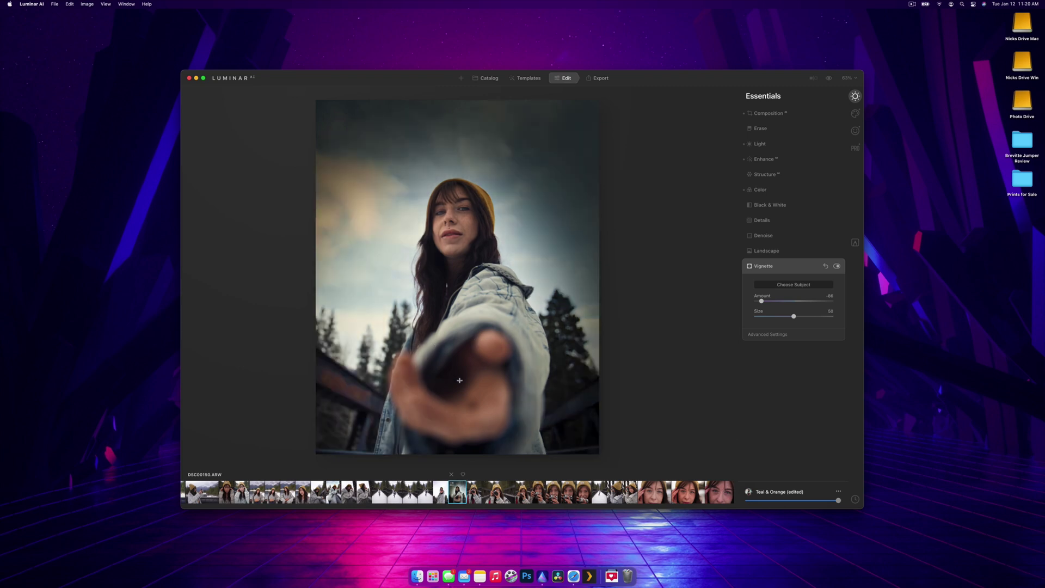
{"action": "left_click", "coordinate": [544, 338]}
{"action": "left_click", "coordinate": [465, 261]}
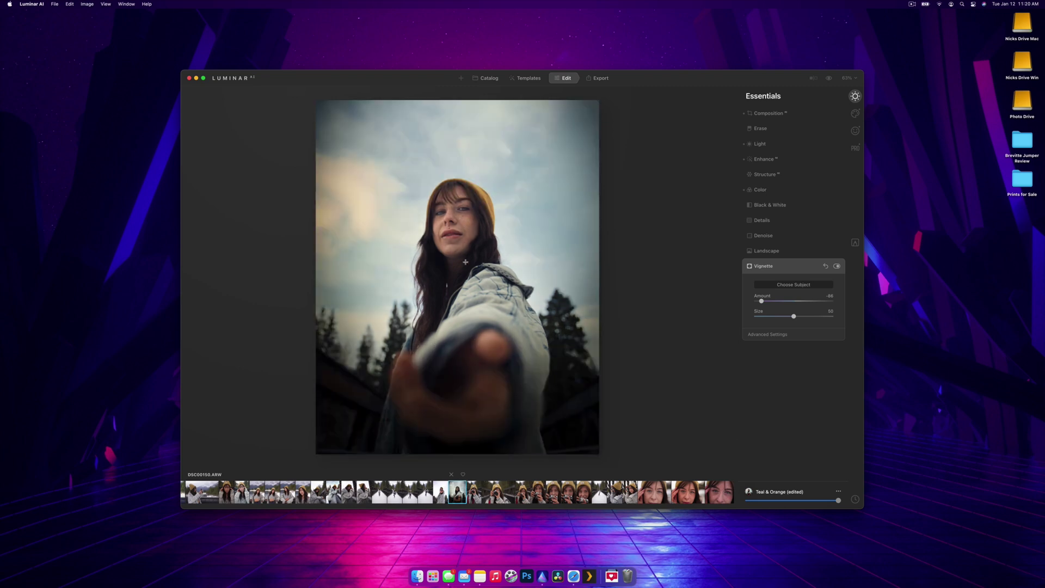
{"action": "left_click_drag", "start_coordinate": [761, 301], "coordinate": [772, 306]}
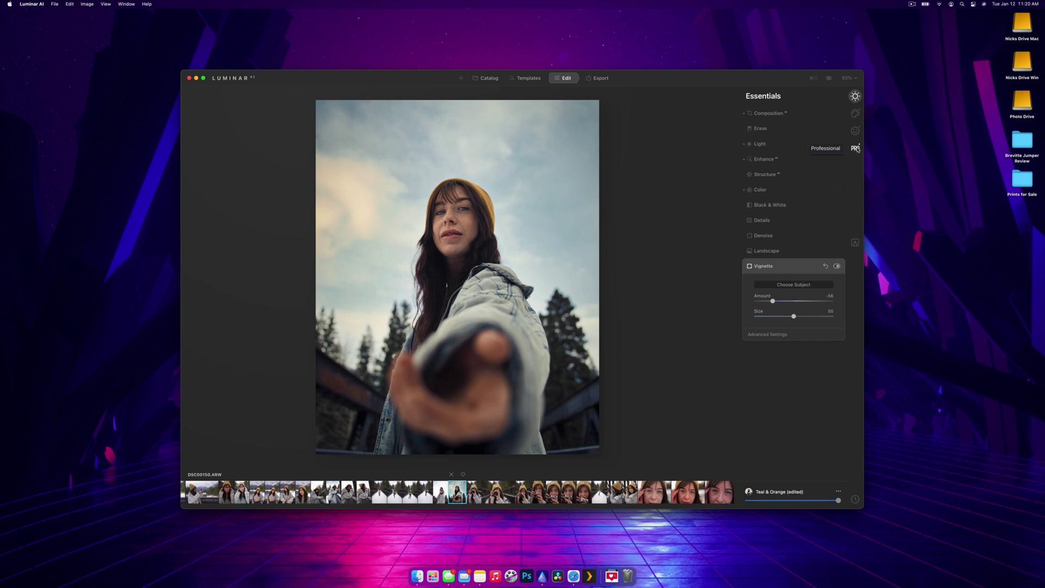
Apply the Mystical effect with an amount of 35 and a Soft Focus glow with an amount of 4.
{"action": "left_click", "coordinate": [856, 113]}
{"action": "left_click", "coordinate": [804, 255]}
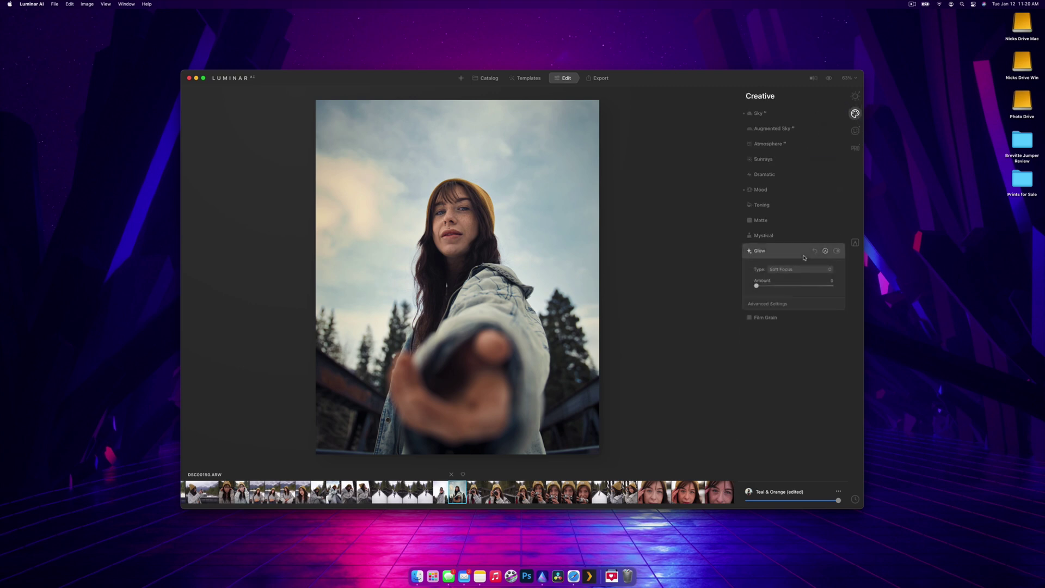
{"action": "left_click", "coordinate": [782, 236]}
{"action": "left_click_drag", "start_coordinate": [755, 258], "coordinate": [782, 258]}
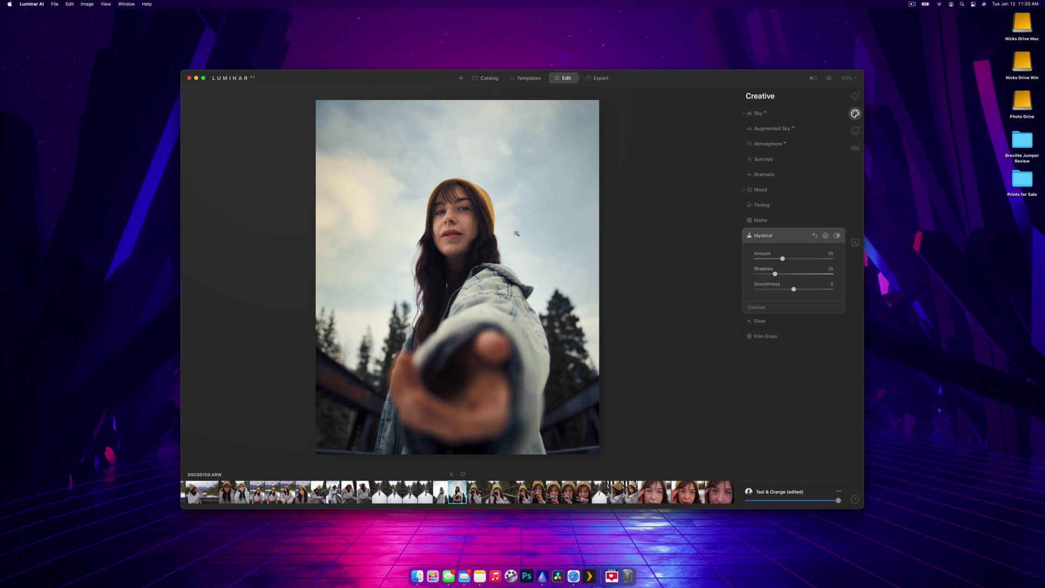
{"action": "key", "text": "z"}
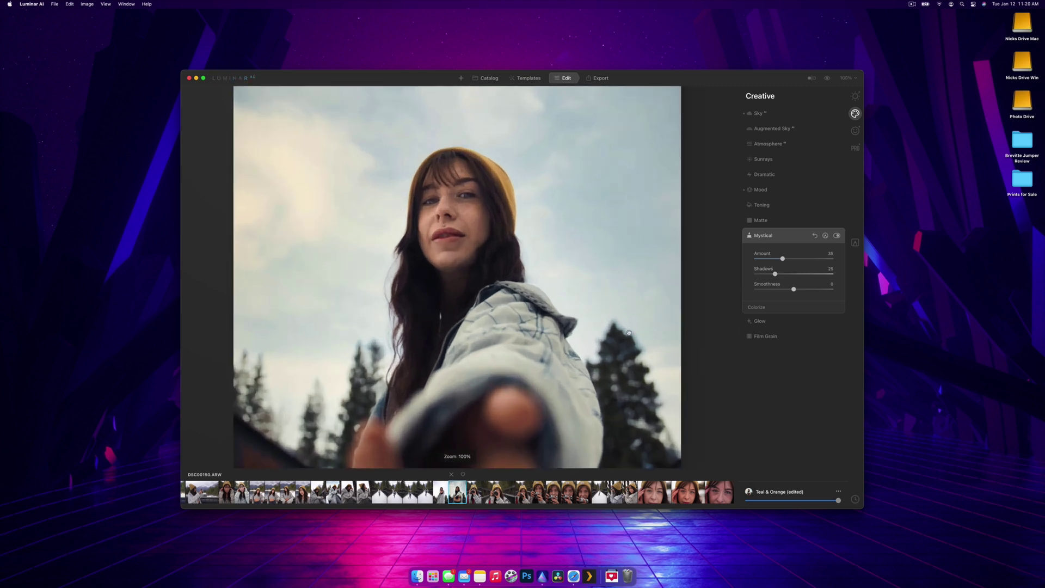
{"action": "key", "text": "z"}
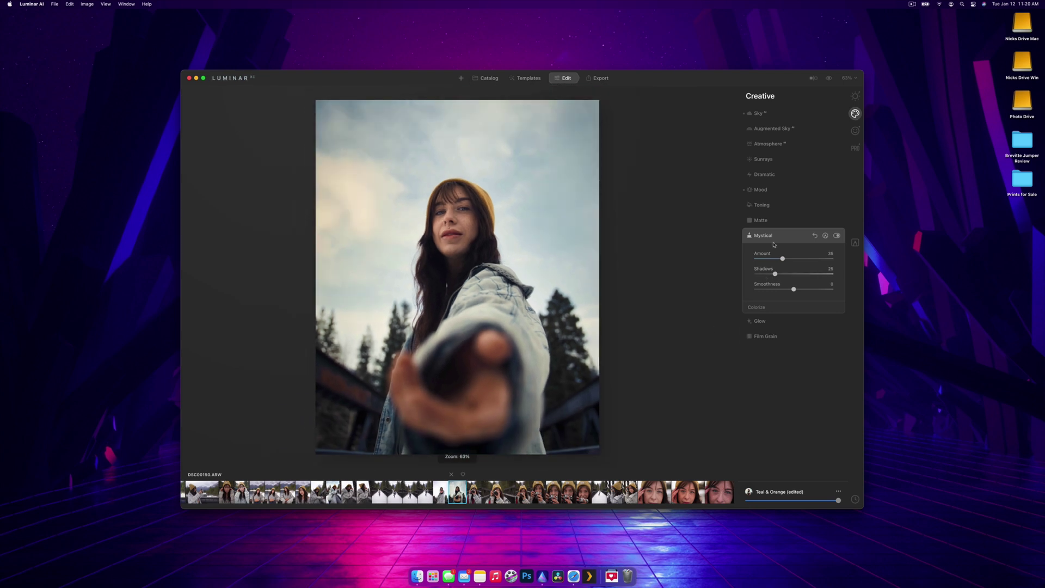
{"action": "left_click", "coordinate": [759, 321]}
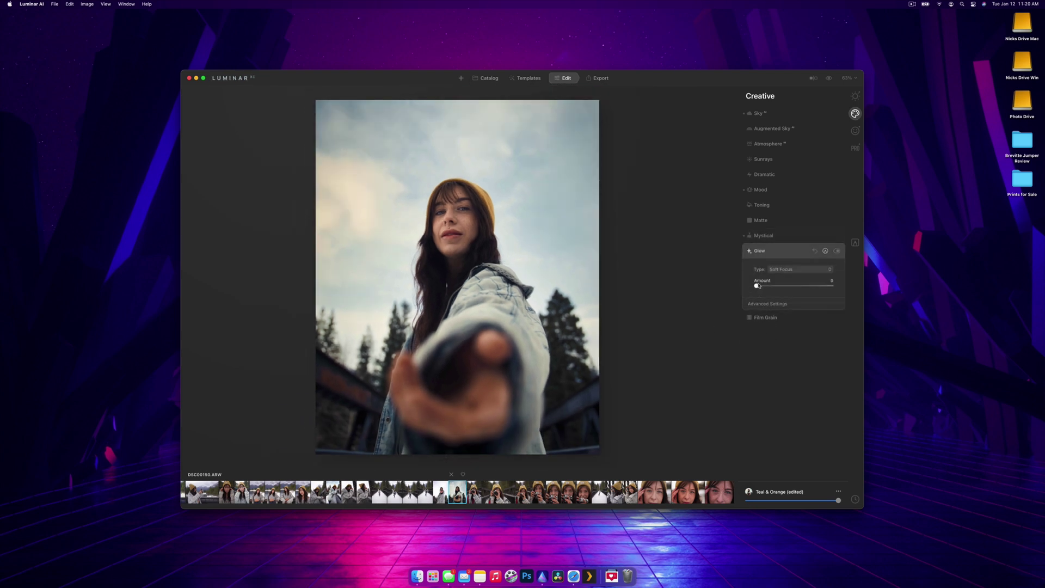
{"action": "left_click_drag", "start_coordinate": [757, 286], "coordinate": [763, 285]}
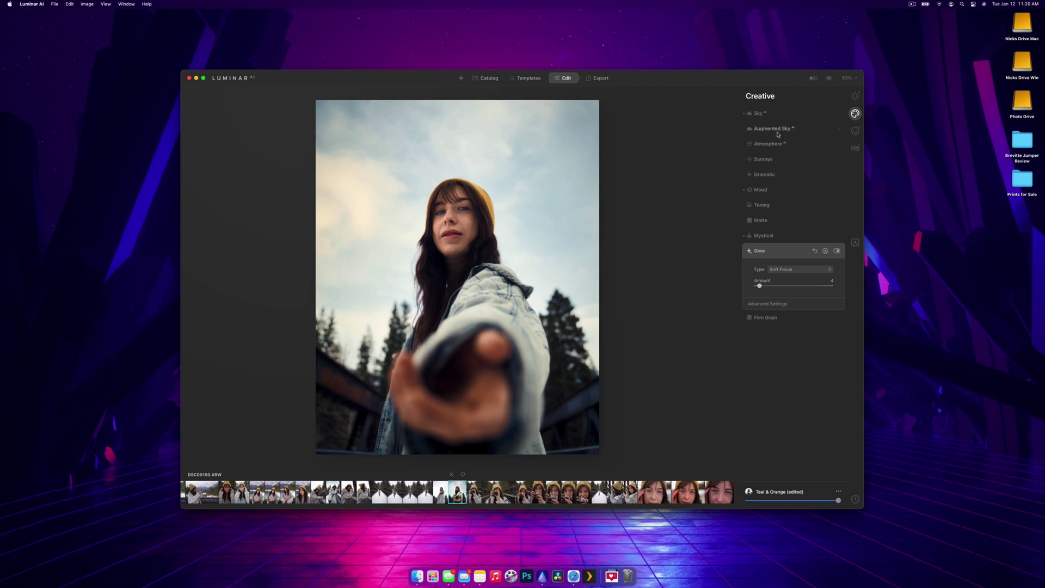
Lift the photo's shadows to 27 in the Light adjustments and show the before-and-after comparison.
{"action": "left_click", "coordinate": [855, 96]}
{"action": "left_click", "coordinate": [793, 143]}
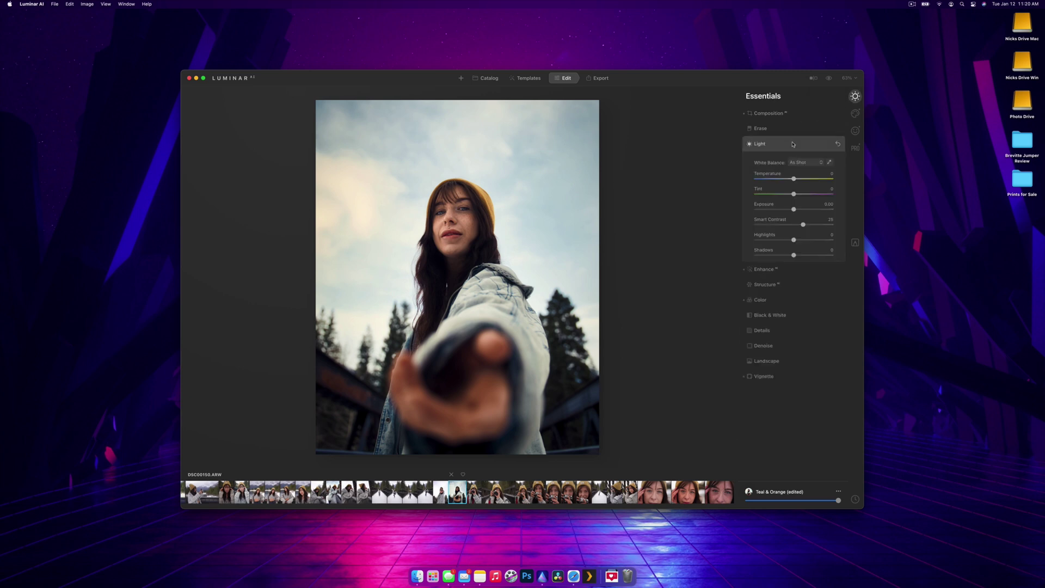
{"action": "mouse_move", "coordinate": [799, 257]}
{"action": "left_mouse_down"}
{"action": "mouse_move", "coordinate": [833, 252]}
{"action": "mouse_move", "coordinate": [789, 255]}
{"action": "mouse_move", "coordinate": [804, 256]}
{"action": "left_mouse_up"}
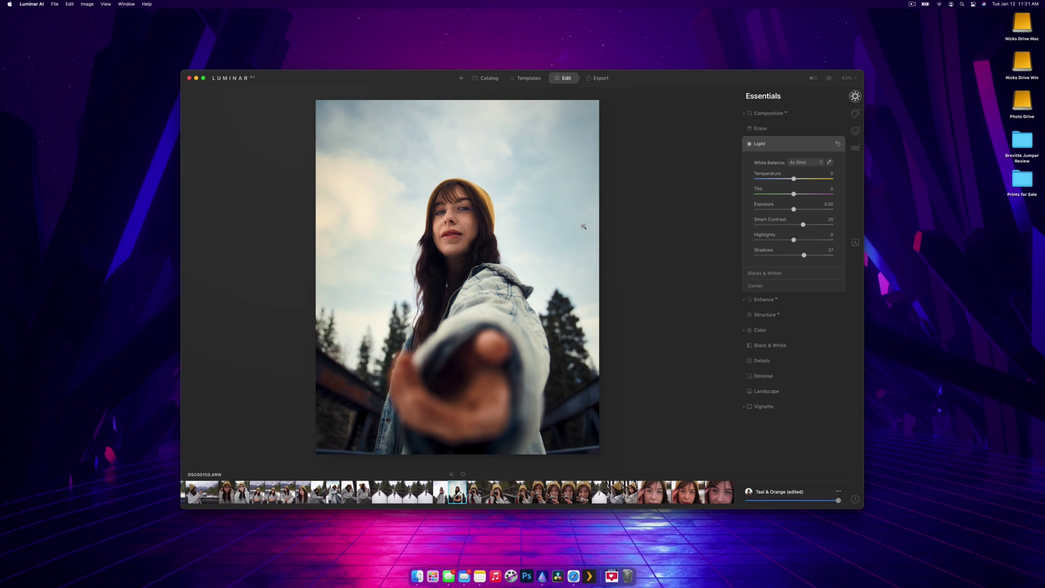
{"action": "left_click", "coordinate": [813, 78]}
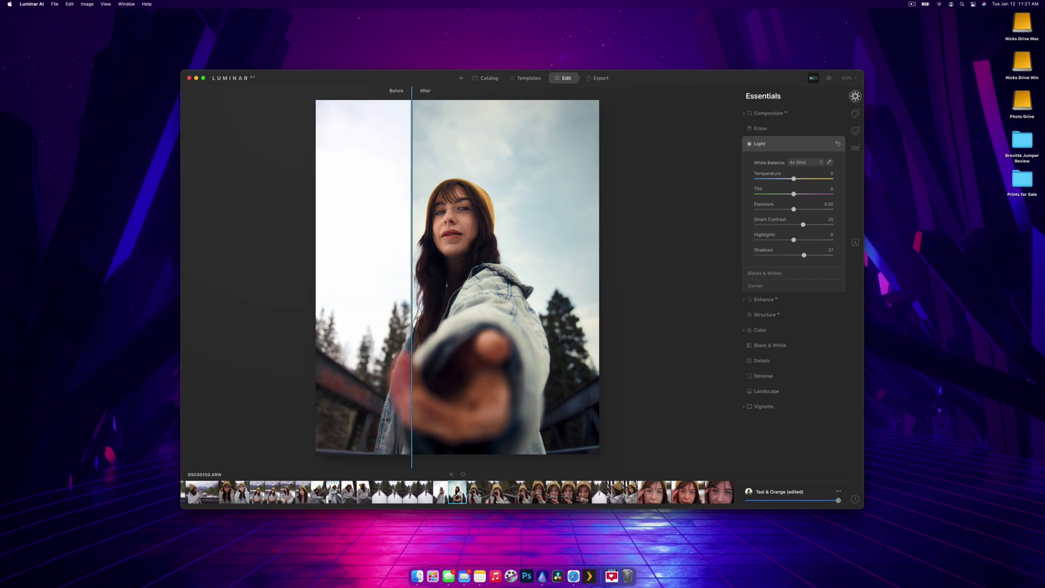
Compare the original and edited portrait by sweeping the before-and-after divider across the photo, and close the comparison.
{"action": "left_click_drag", "start_coordinate": [412, 319], "coordinate": [585, 317]}
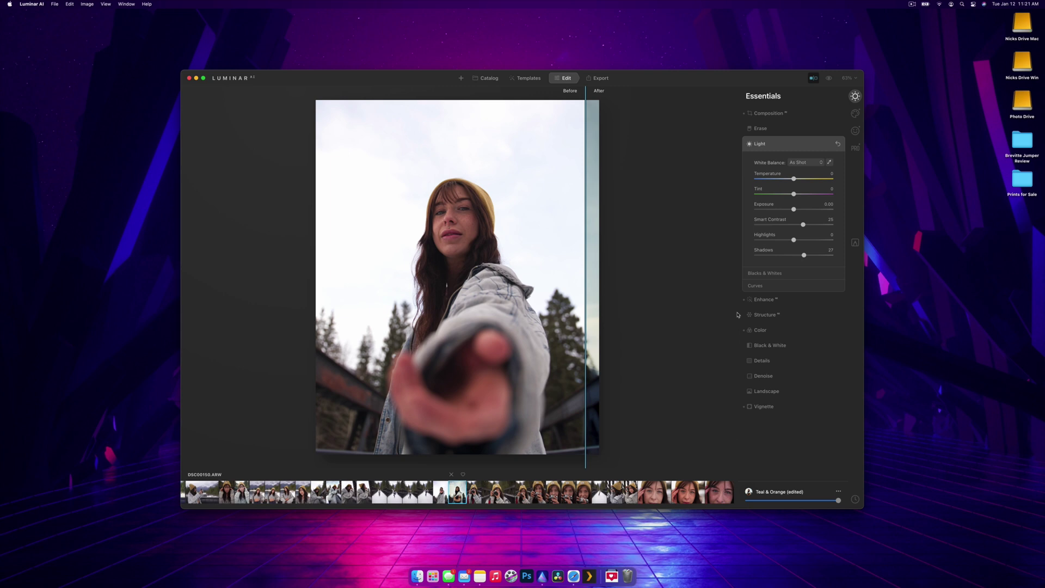
{"action": "left_click_drag", "start_coordinate": [585, 318], "coordinate": [247, 345]}
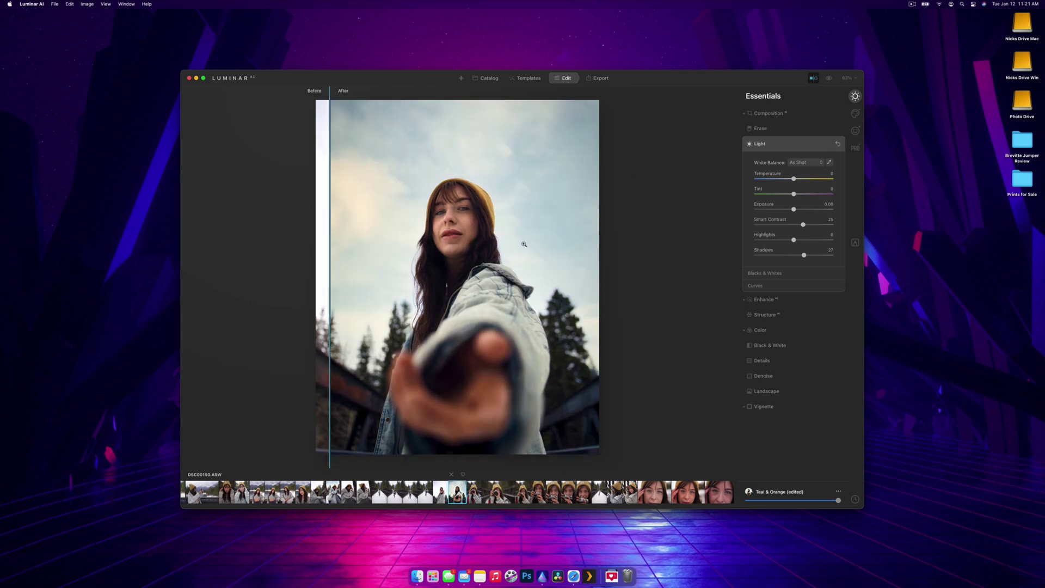
{"action": "left_click", "coordinate": [813, 78]}
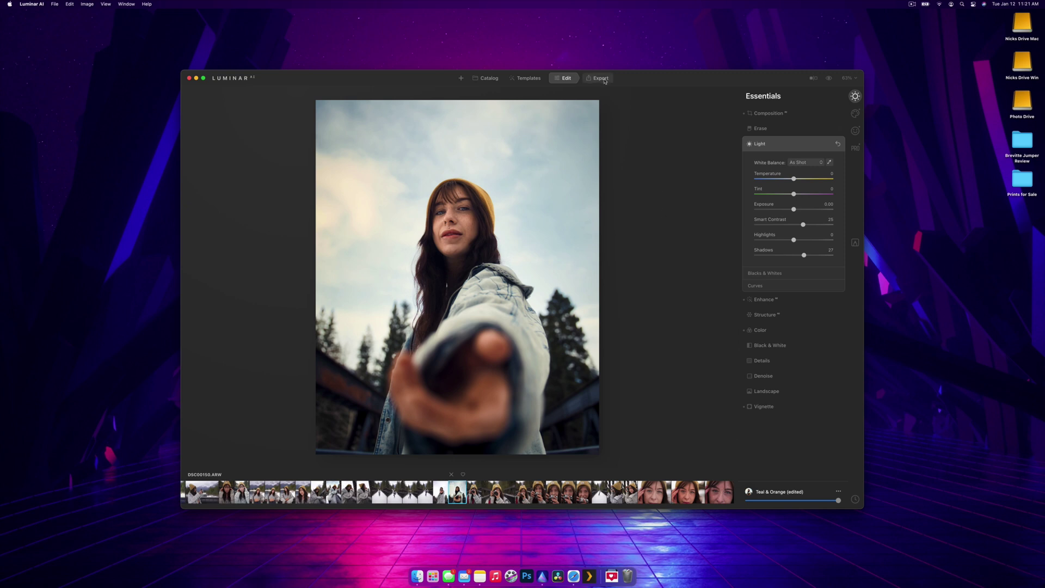
Open the export options for the edited portrait and look through the Messages, Mail and 500px destinations.
{"action": "right_click", "coordinate": [520, 204]}
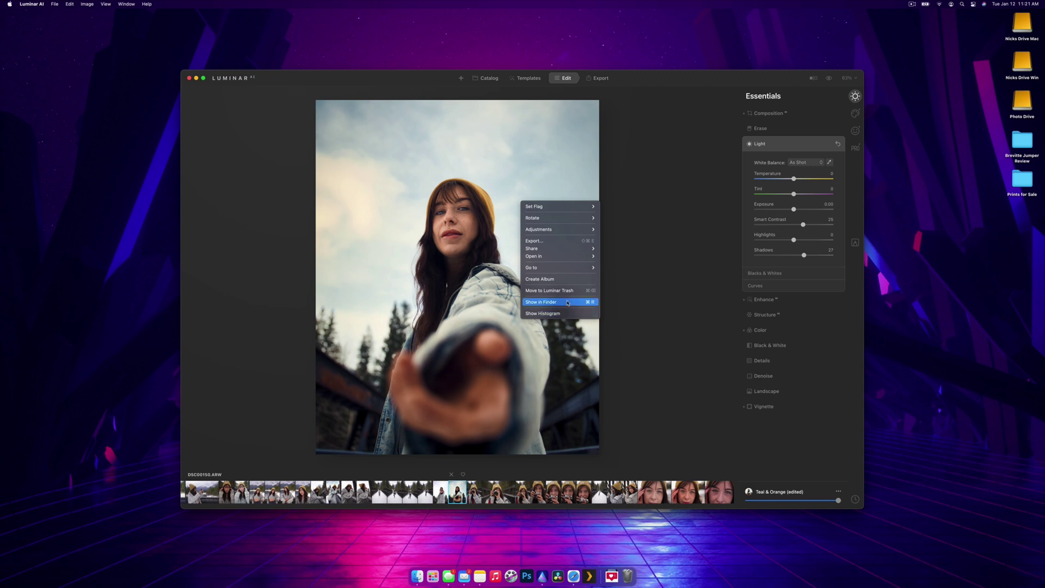
{"action": "left_click", "coordinate": [598, 80]}
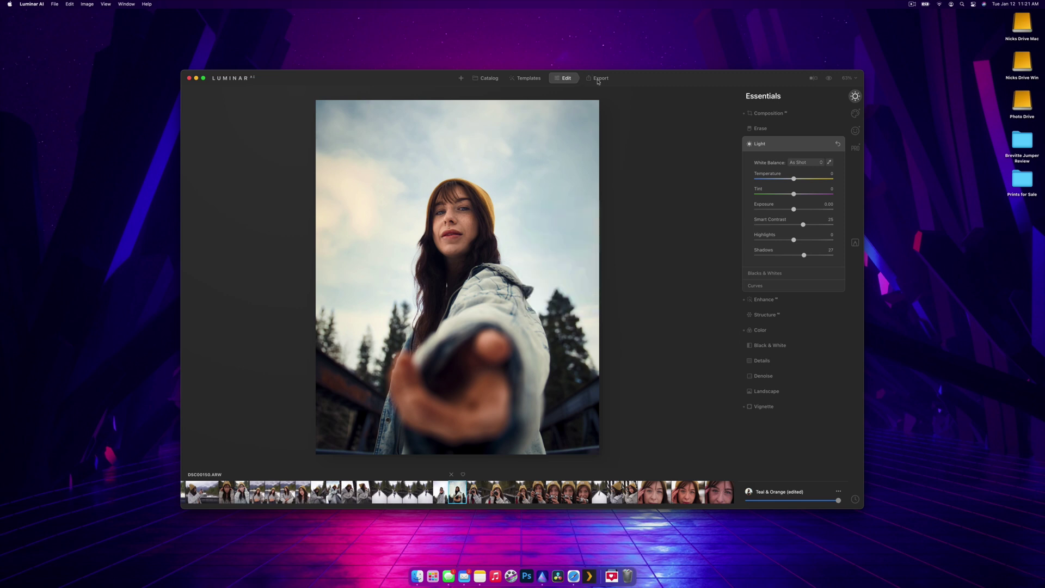
{"action": "left_click", "coordinate": [598, 79]}
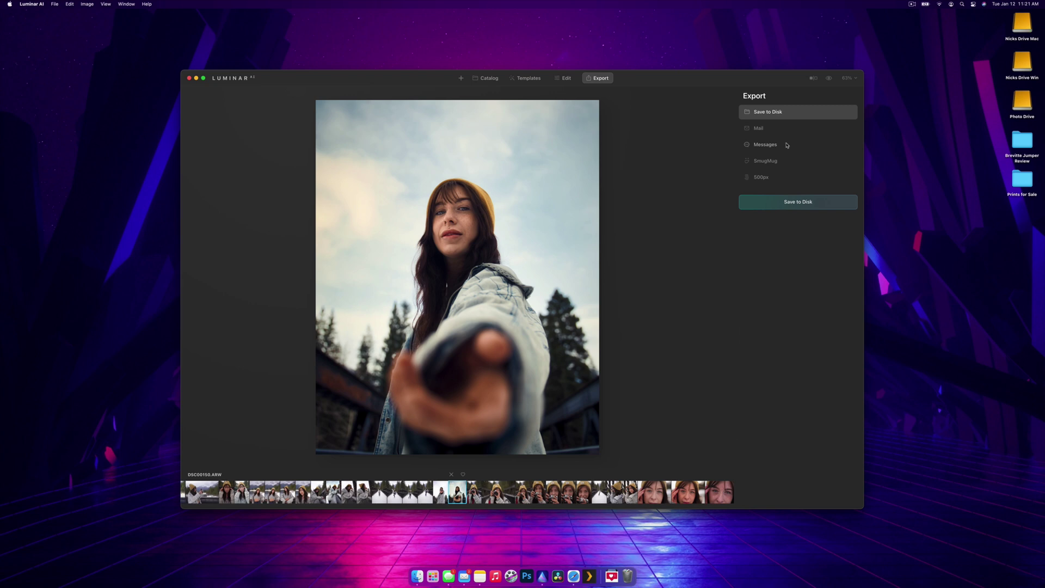
{"action": "left_click", "coordinate": [786, 145]}
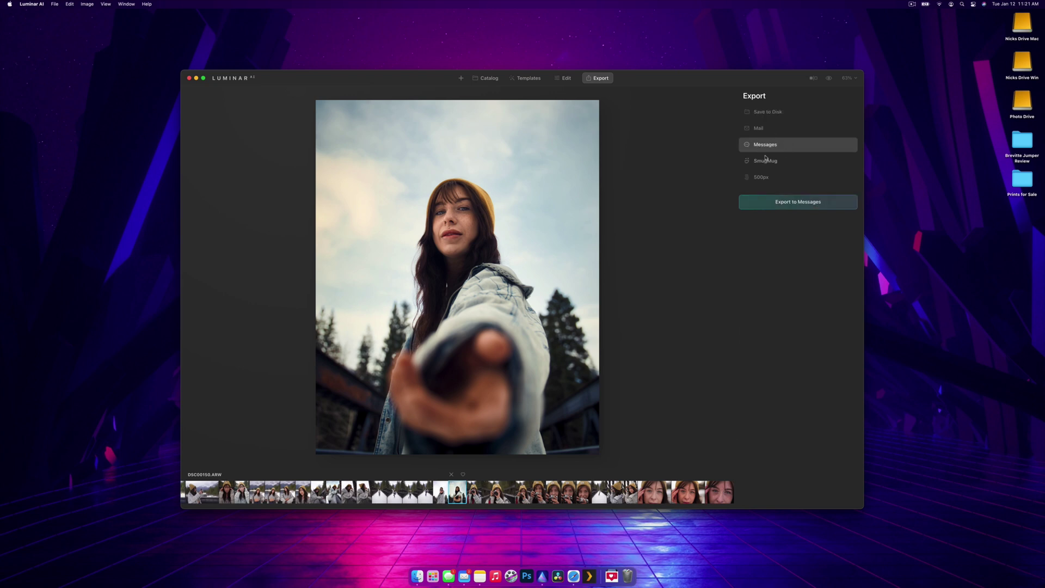
{"action": "left_click", "coordinate": [760, 128]}
{"action": "left_click", "coordinate": [772, 178]}
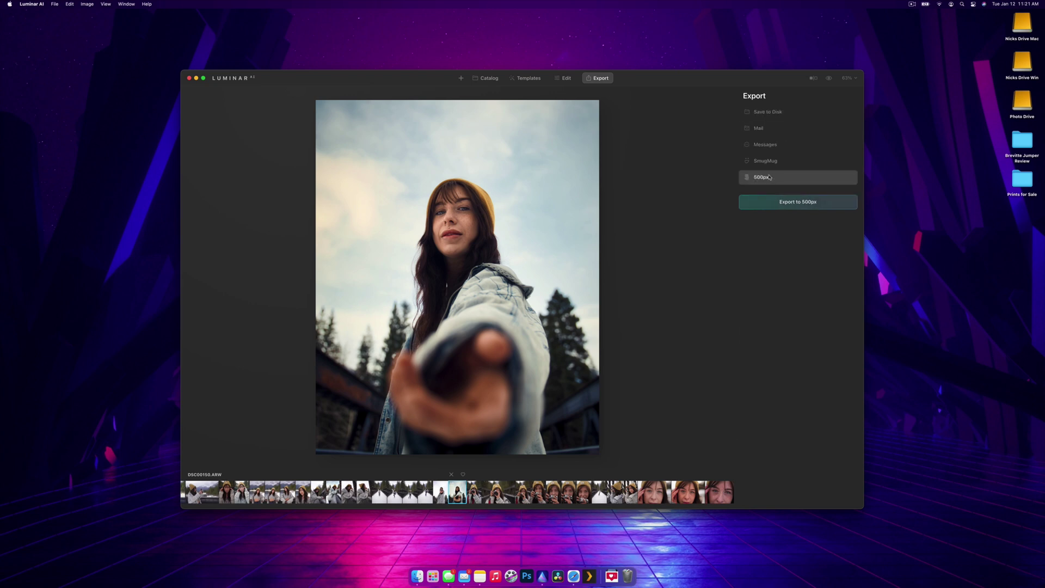
Choose Save to Disk as the export destination, open its save settings and enlarge the dialog.
{"action": "left_click", "coordinate": [774, 112]}
{"action": "left_click", "coordinate": [799, 202]}
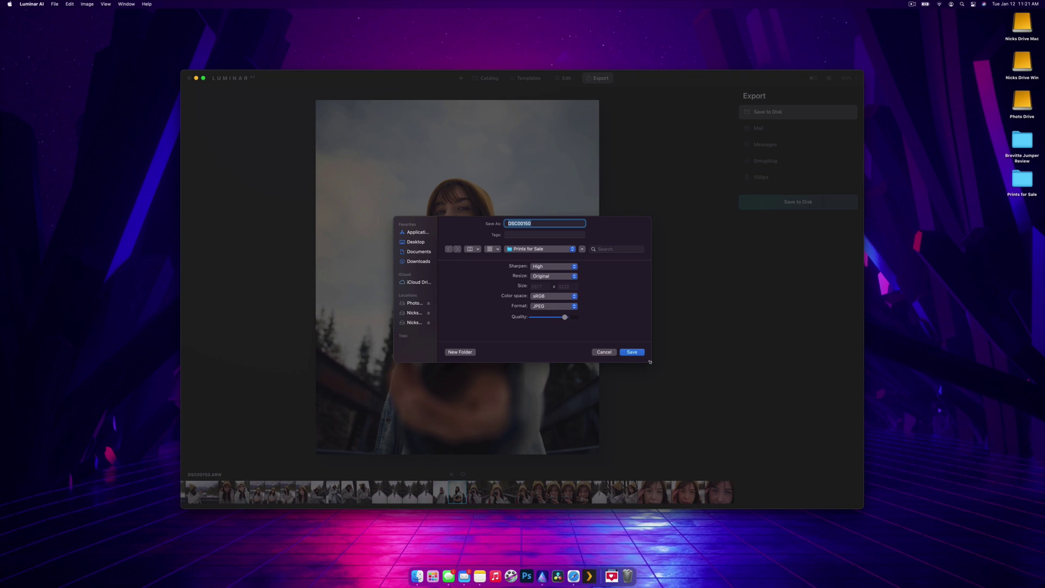
{"action": "left_click_drag", "start_coordinate": [649, 362], "coordinate": [784, 462]}
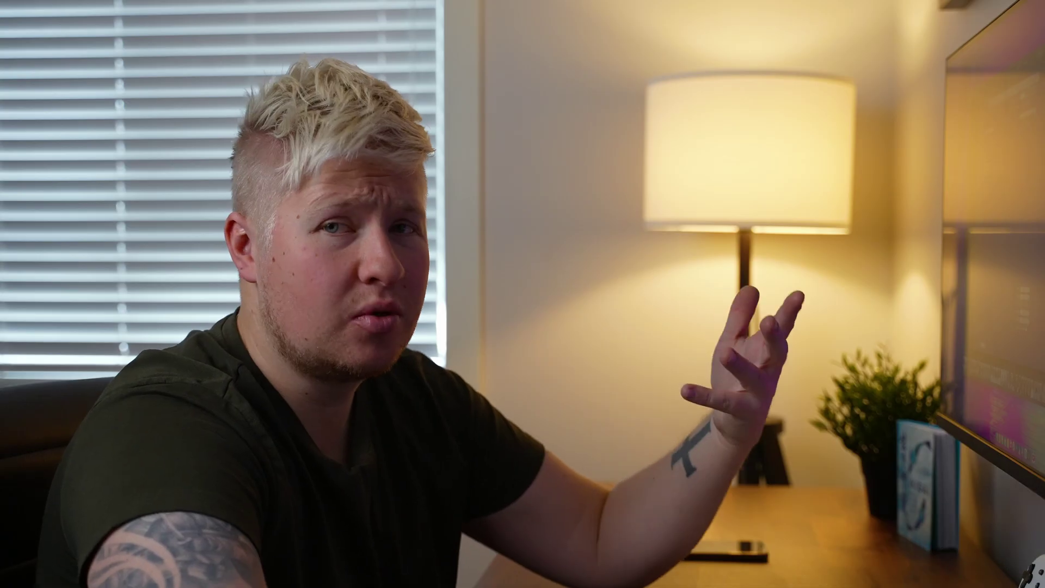